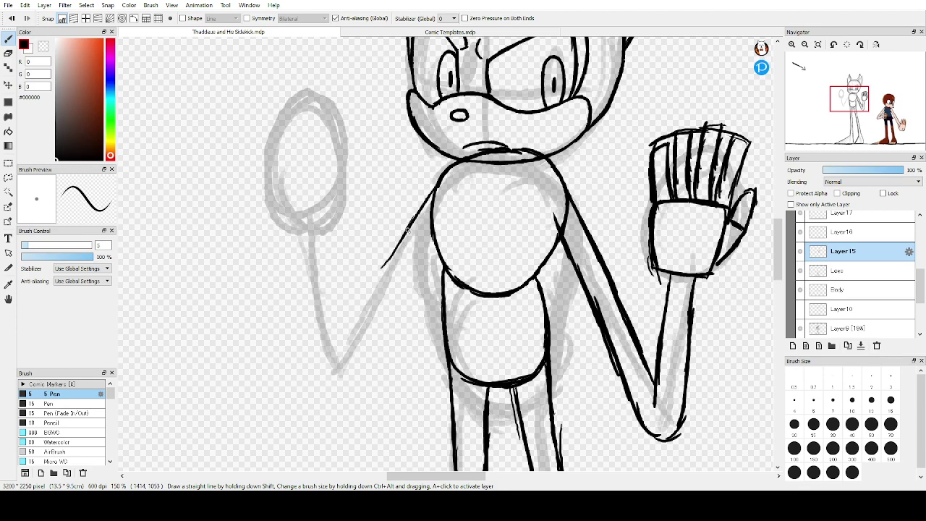
Ink the upper edge of the character's left-side upper arm from the shoulder to the elbow on Layer15, redoing uneven strokes
key("ctrl+z")
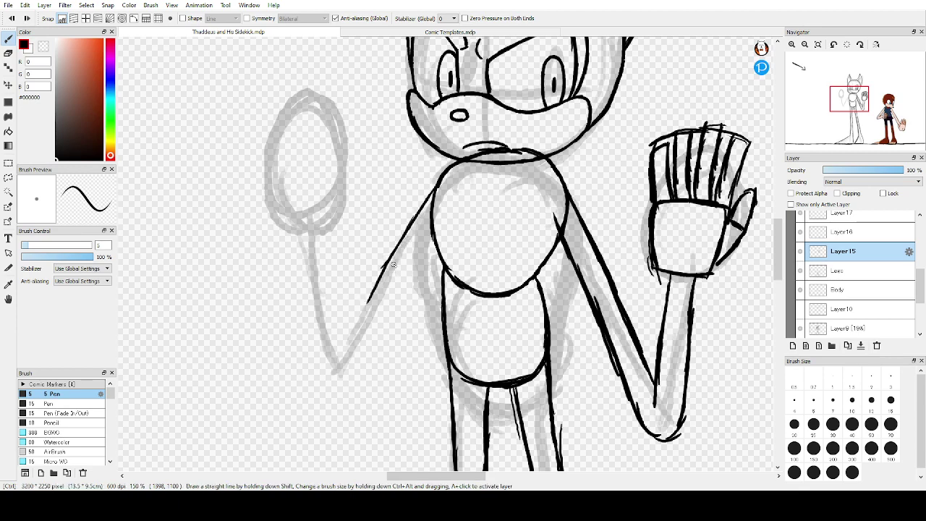
key("ctrl+z")
left_click_drag(399, 249, 354, 302)
key("ctrl+z")
left_click_drag(399, 247, 361, 309)
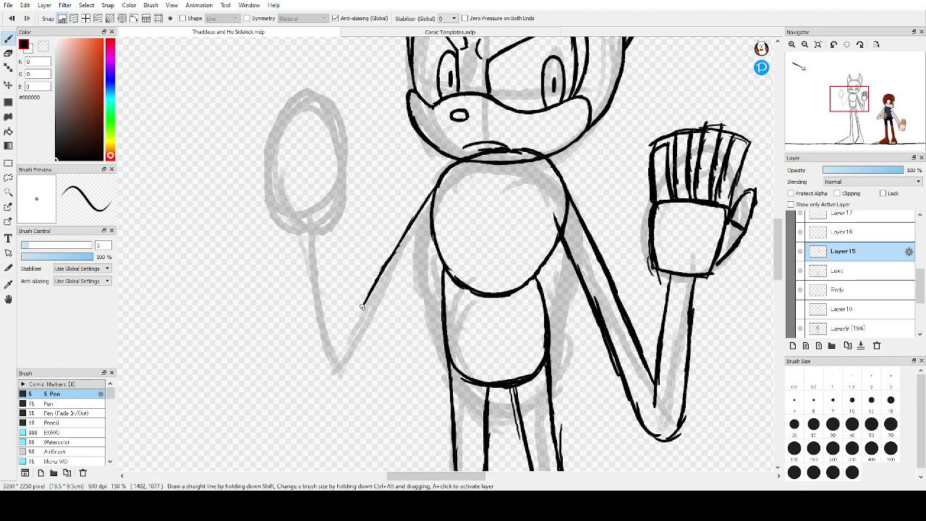
left_click_drag(382, 267, 334, 345)
Ink the lower edge of the left-side upper arm from the torso down to the elbow, parallel to the first line
left_click_drag(428, 235, 358, 357)
left_click_drag(388, 316, 336, 387)
left_click_drag(383, 325, 338, 388)
key("ctrl+z")
key("ctrl+z")
key("ctrl+z")
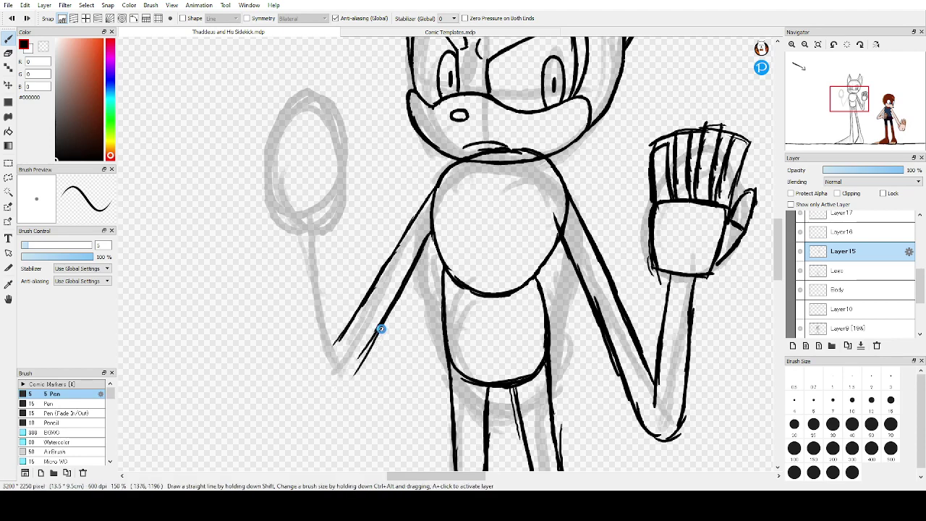
left_click_drag(380, 329, 345, 385)
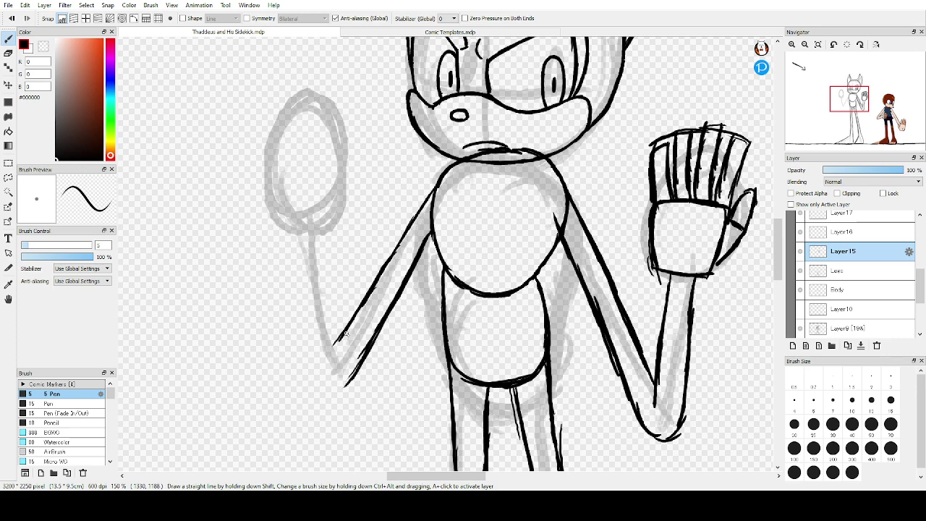
Ink the inner edge of the left-side forearm from the elbow crease up into the sketched hand oval
left_click_drag(335, 314, 343, 341)
mouse_move(333, 298)
left_mouse_down()
mouse_move(344, 342)
mouse_move(317, 216)
left_mouse_up()
key("ctrl+z")
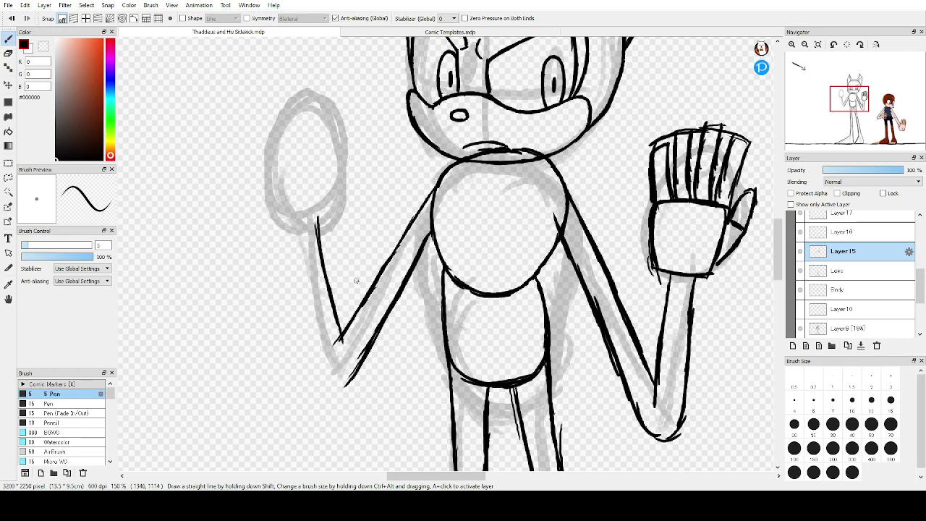
left_click_drag(321, 232, 314, 208)
left_click_drag(338, 377, 328, 351)
left_click_drag(345, 388, 311, 307)
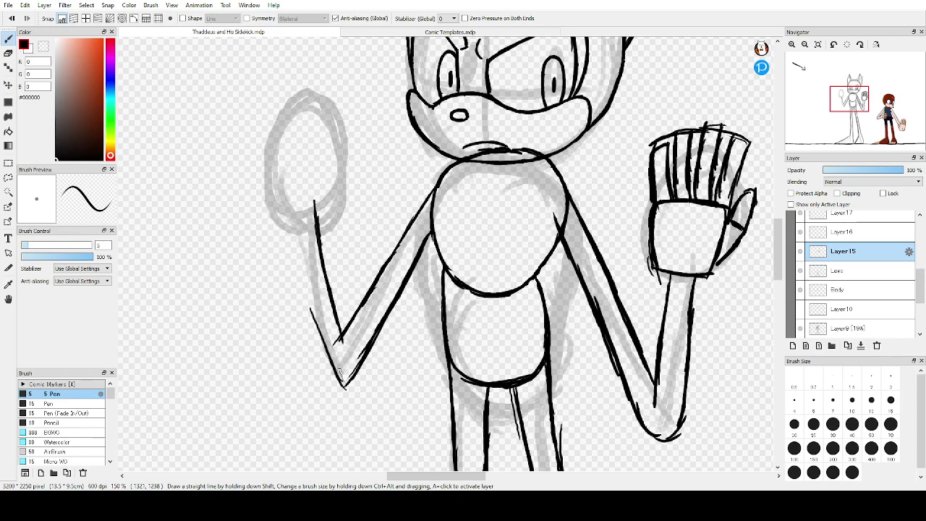
key("ctrl+z")
key("ctrl+plus")
key("ctrl+z")
key("ctrl+z")
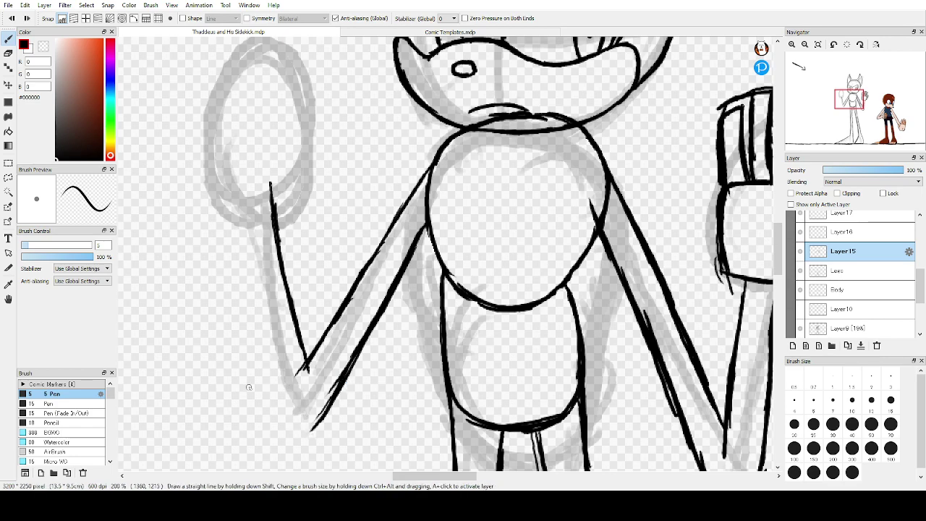
Ink the outer edge of the left-side forearm from the elbow to the hand and add the wrist line
scroll(249, 387, "down", 3)
scroll(237, 341, "up", 2)
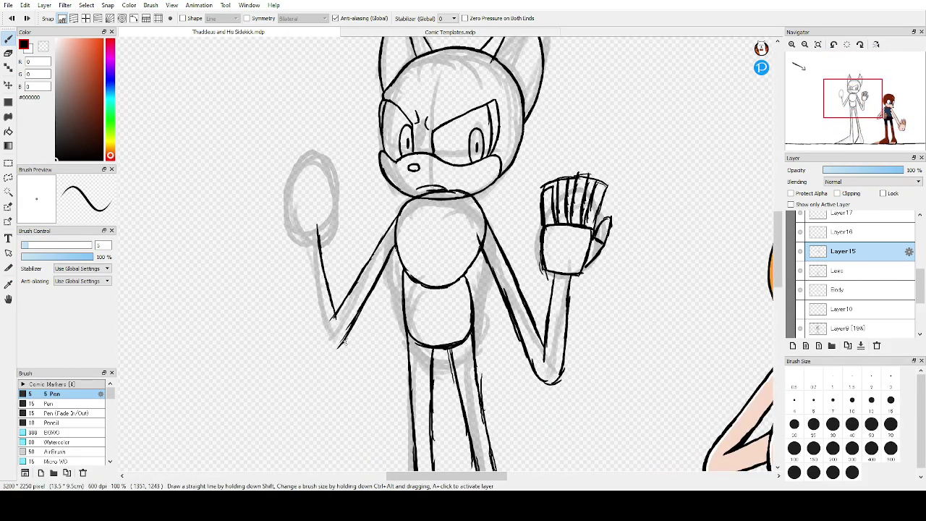
mouse_move(333, 346)
left_mouse_down()
mouse_move(300, 249)
mouse_move(304, 283)
mouse_move(294, 226)
left_mouse_up()
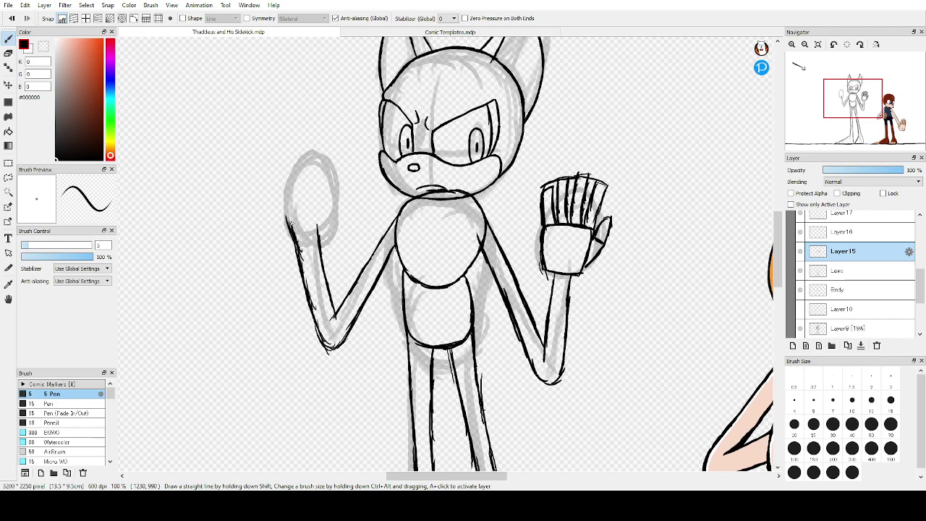
mouse_move(291, 229)
left_mouse_down()
mouse_move(285, 204)
mouse_move(311, 232)
left_mouse_up()
Outline the palm of the left-side hand as a roughly square shape above the wrist, redoing the outer edge
left_click_drag(320, 197, 318, 227)
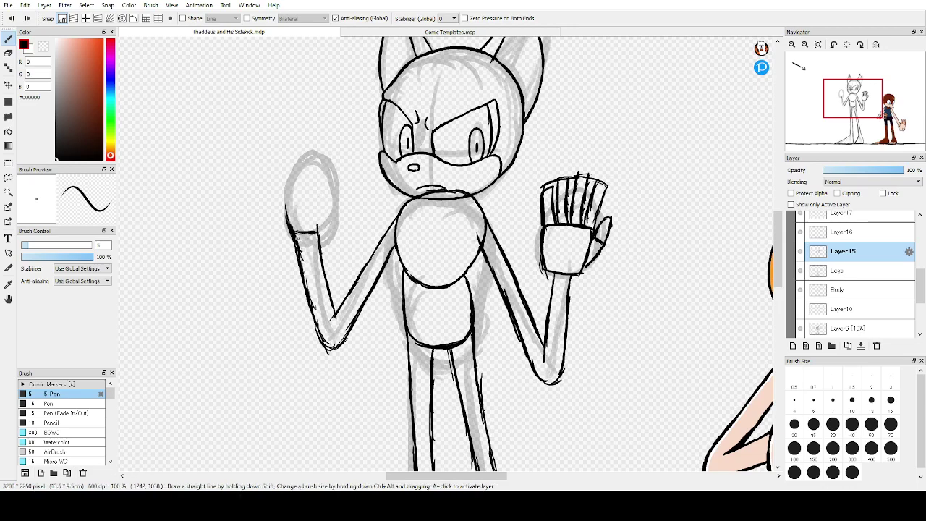
left_click_drag(287, 227, 274, 175)
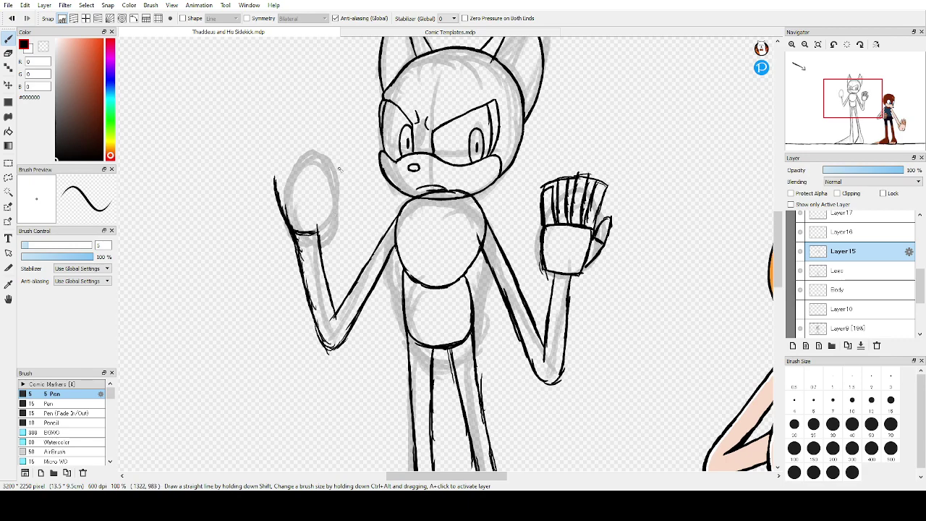
key("ctrl+z")
key("ctrl+z")
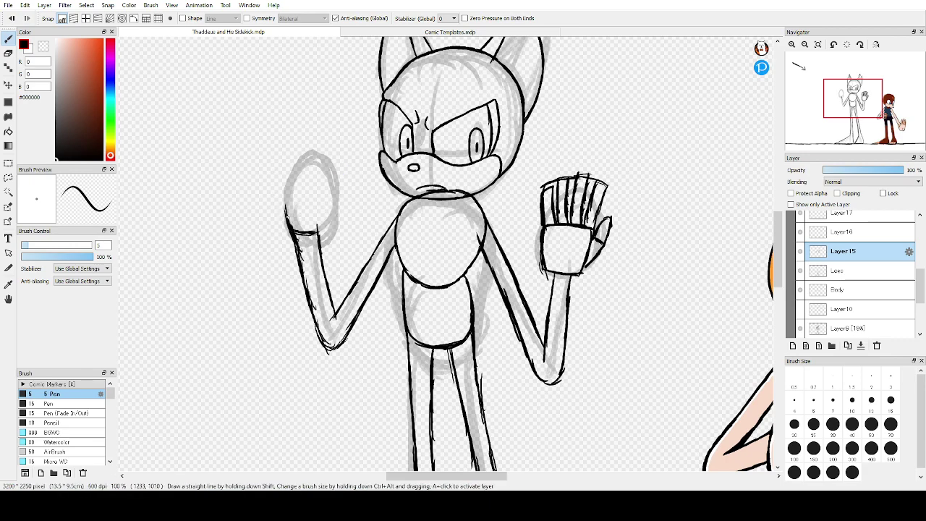
left_click_drag(287, 214, 282, 181)
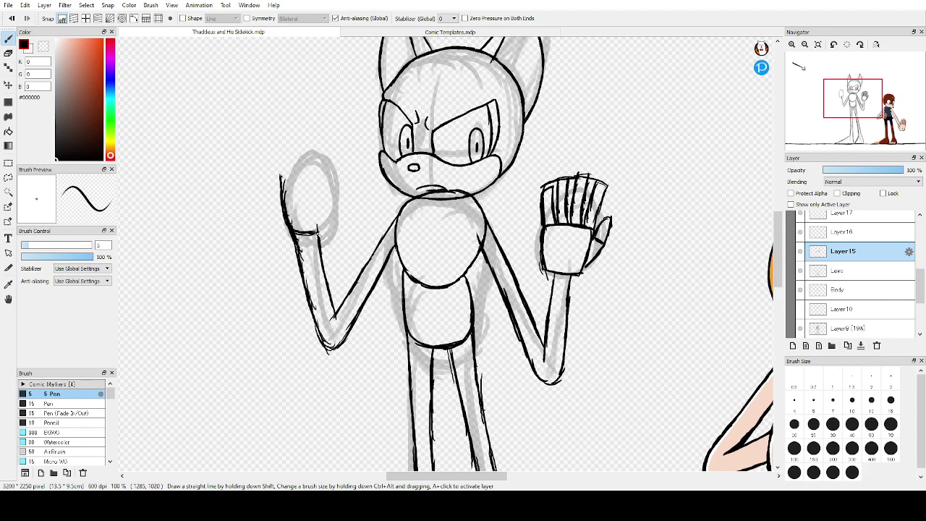
mouse_move(320, 212)
left_mouse_down()
mouse_move(308, 233)
mouse_move(290, 228)
mouse_move(277, 186)
mouse_move(287, 182)
mouse_move(280, 178)
mouse_move(322, 206)
left_mouse_up()
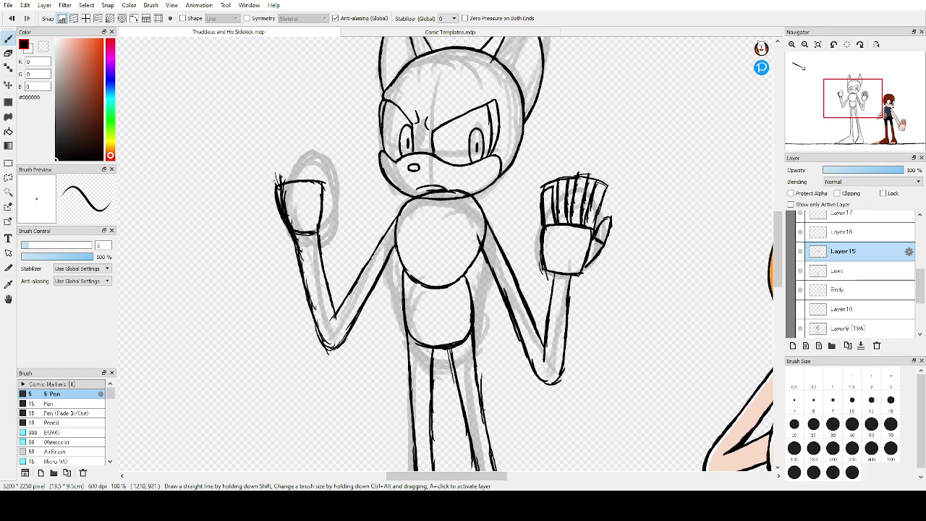
Outline the finger block above the left-side palm with tall sides and a rounded top edge
left_click_drag(277, 185, 268, 130)
key("ctrl+z")
key("ctrl+z")
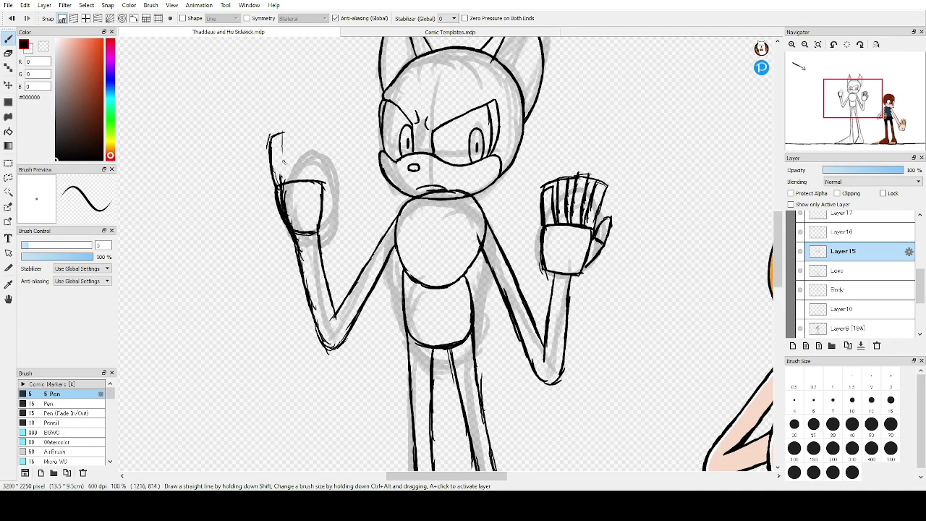
left_click_drag(284, 134, 302, 132)
key("ctrl+z")
mouse_move(305, 133)
left_mouse_down()
mouse_move(327, 150)
mouse_move(323, 172)
left_mouse_up()
key("ctrl+z")
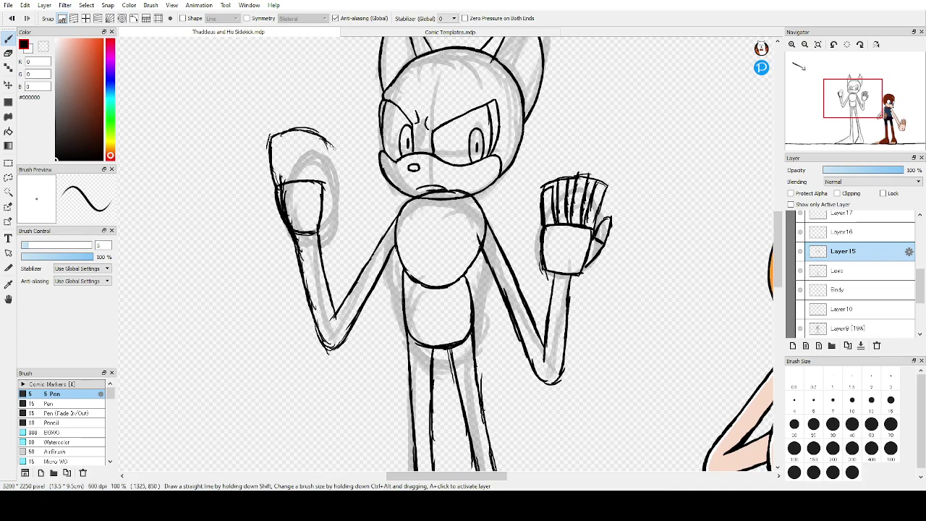
left_click_drag(325, 136, 326, 184)
Try to divide the left-side hand's finger block into separate fingers with vertical lines
left_click_drag(283, 183, 279, 135)
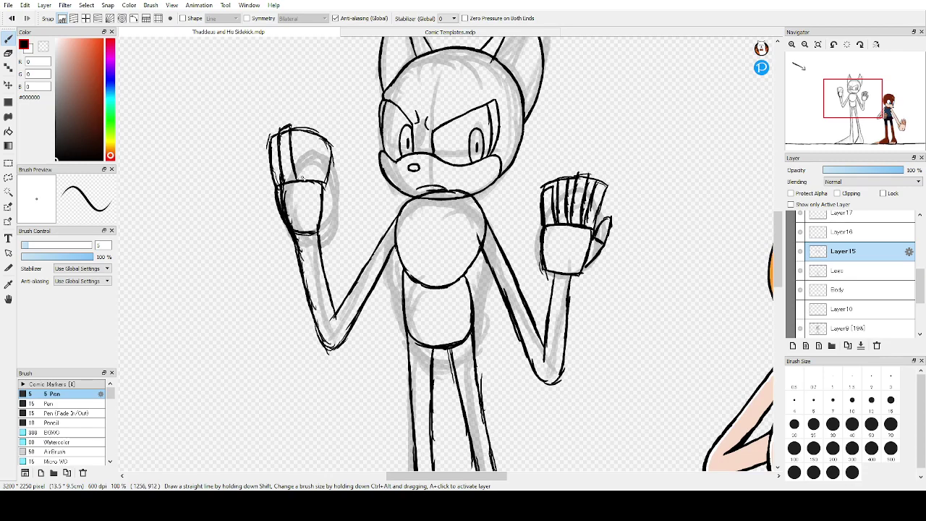
left_click_drag(302, 178, 296, 128)
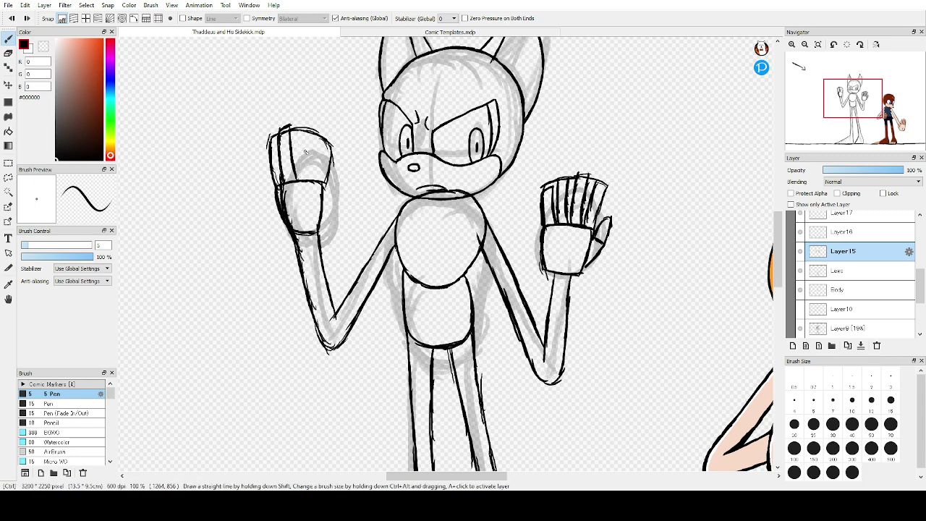
key("ctrl+z")
key("ctrl+z")
key("ctrl+z")
key("ctrl+z")
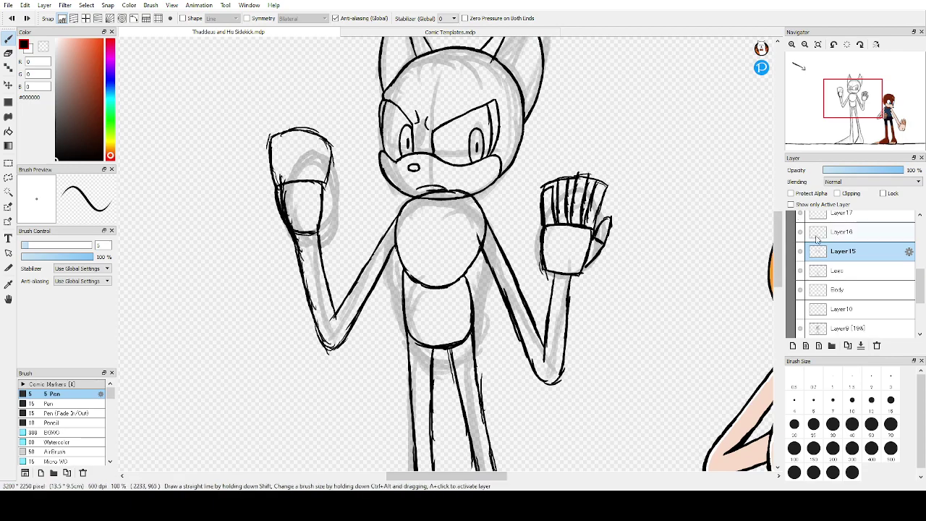
Hide the rough sketch on Layer9 so that only the inked lines of the tall character show
scroll(833, 260, "down", 2)
scroll(339, 152, "down", 2)
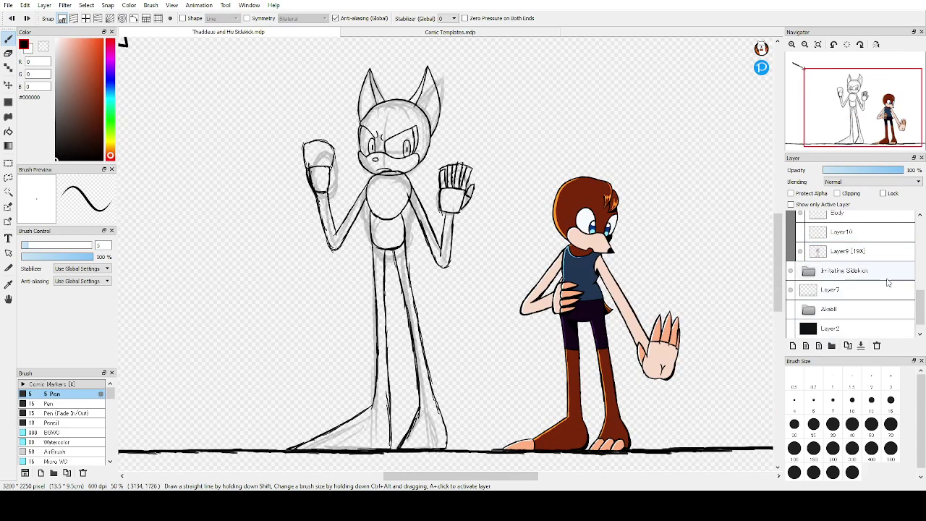
left_click(800, 251)
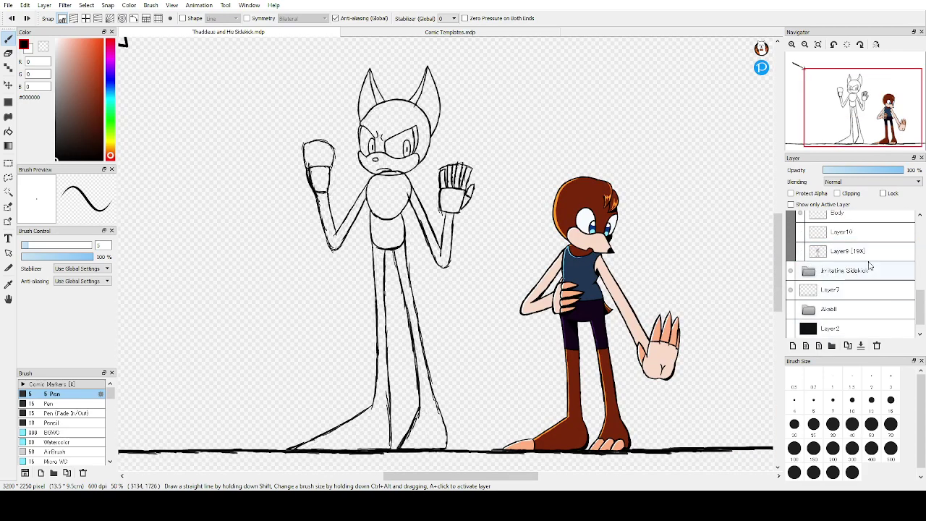
scroll(869, 265, "up", 2)
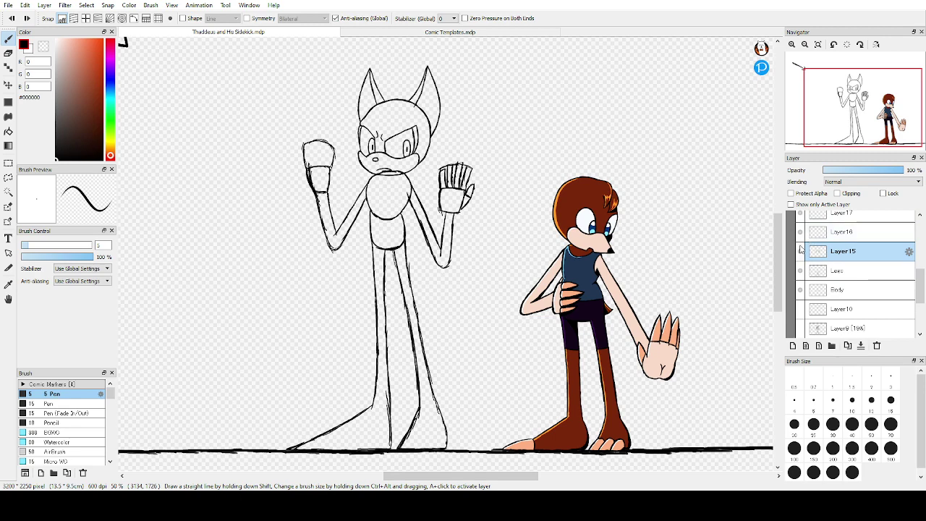
Duplicate Layer15, set the lower copy's opacity to 20% as a guide, and make the full-opacity copy active
left_click(831, 171)
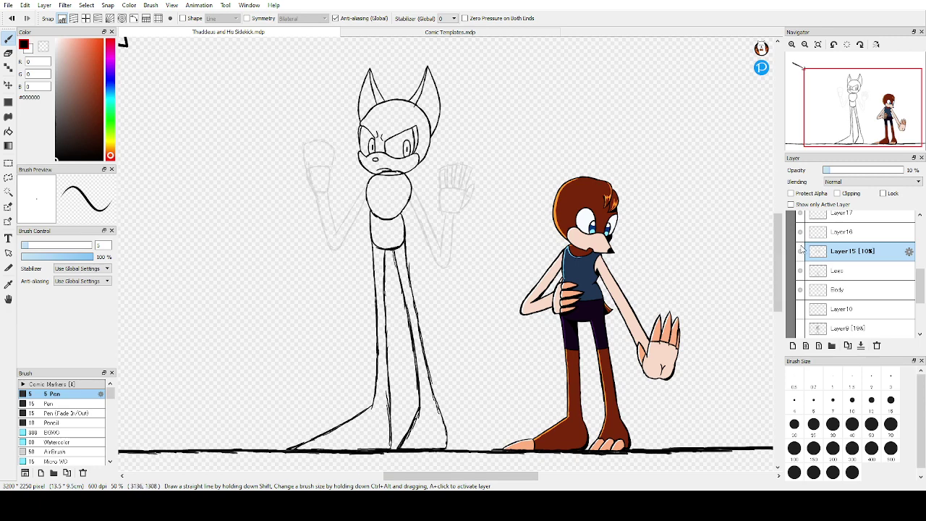
left_click(10, 19)
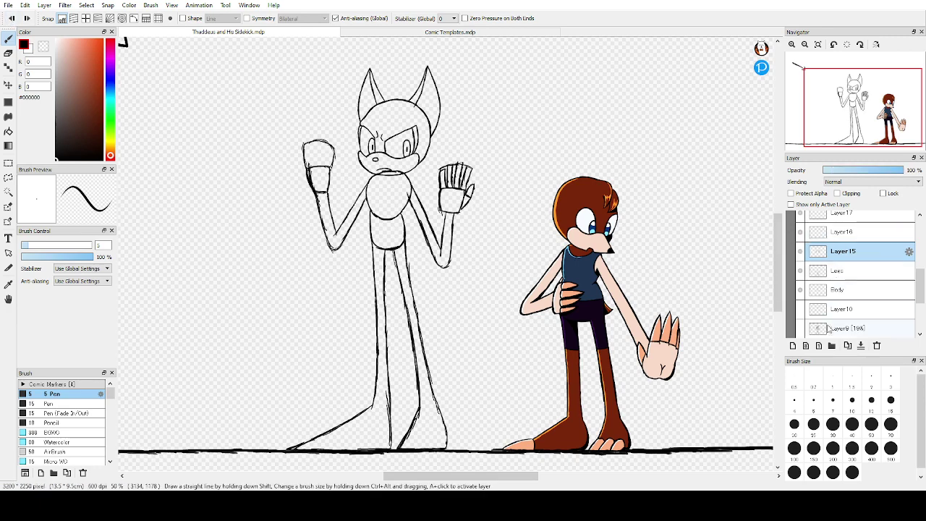
left_click(847, 346)
left_click(847, 270)
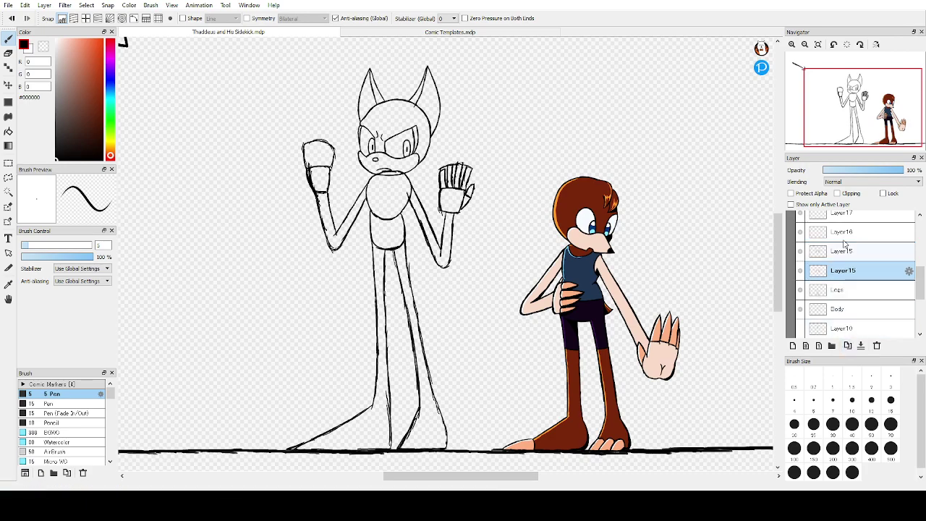
left_click(838, 172)
left_click(853, 252)
Erase the right-side forearm and elbow lines on the upper Layer15 using the 15 px Pen with transparent colour
scroll(435, 179, "up", 3)
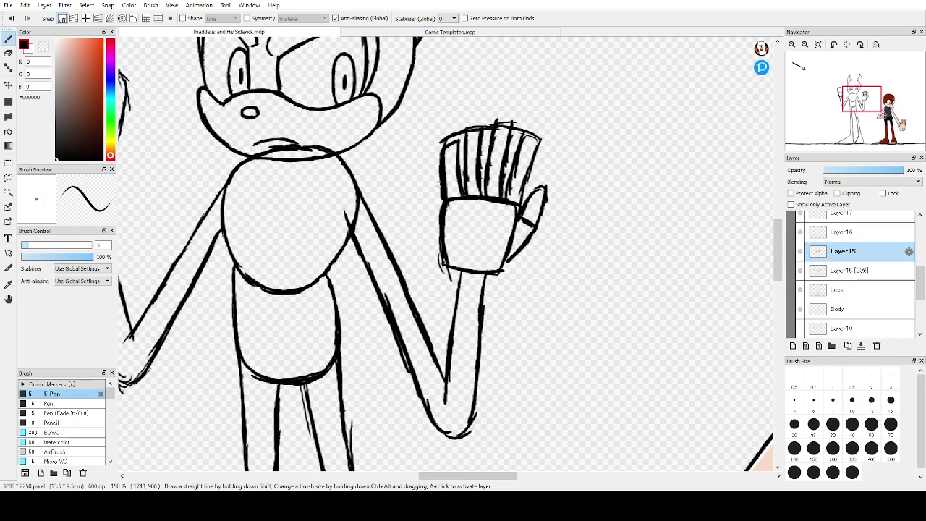
left_click(43, 46)
left_click(50, 403)
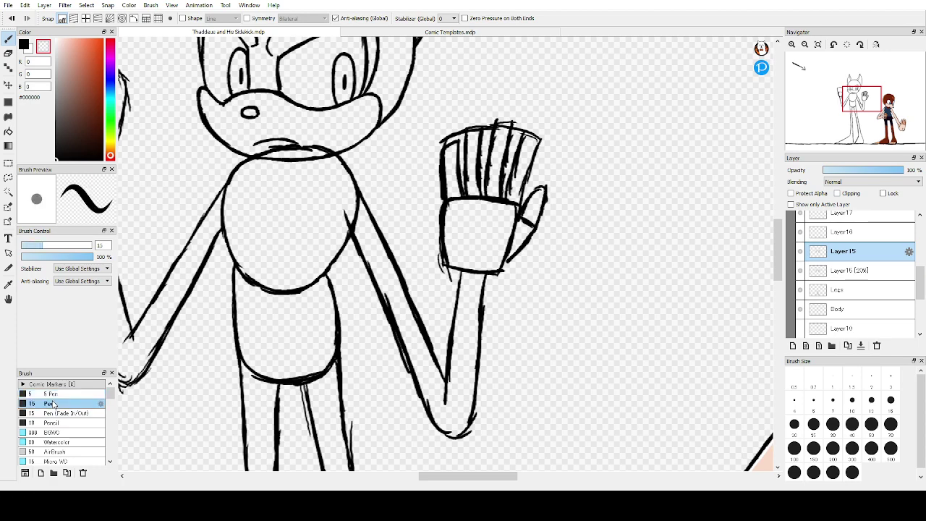
scroll(391, 209, "down", 3)
scroll(337, 246, "up", 2)
scroll(512, 202, "down", 2)
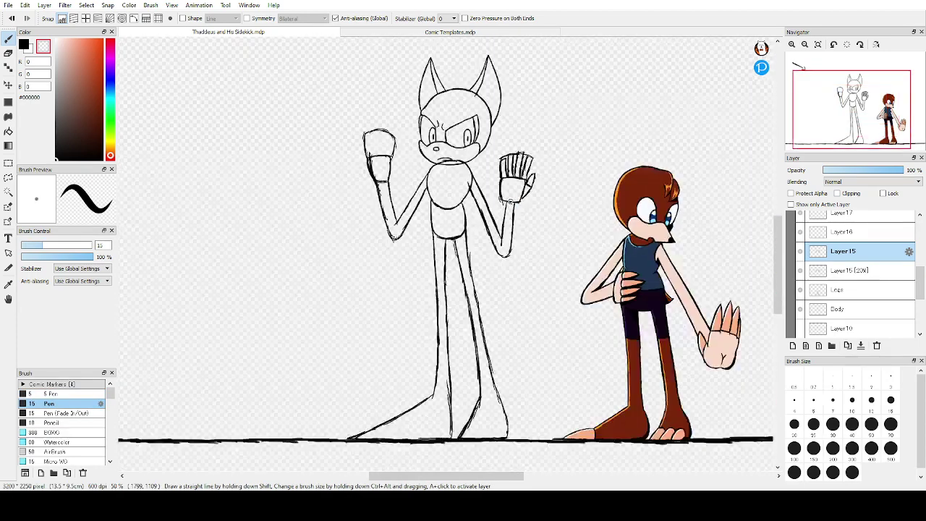
scroll(515, 193, "up", 3)
mouse_move(480, 343)
left_mouse_down()
mouse_move(484, 299)
mouse_move(482, 307)
left_mouse_up()
left_click_drag(483, 275, 486, 217)
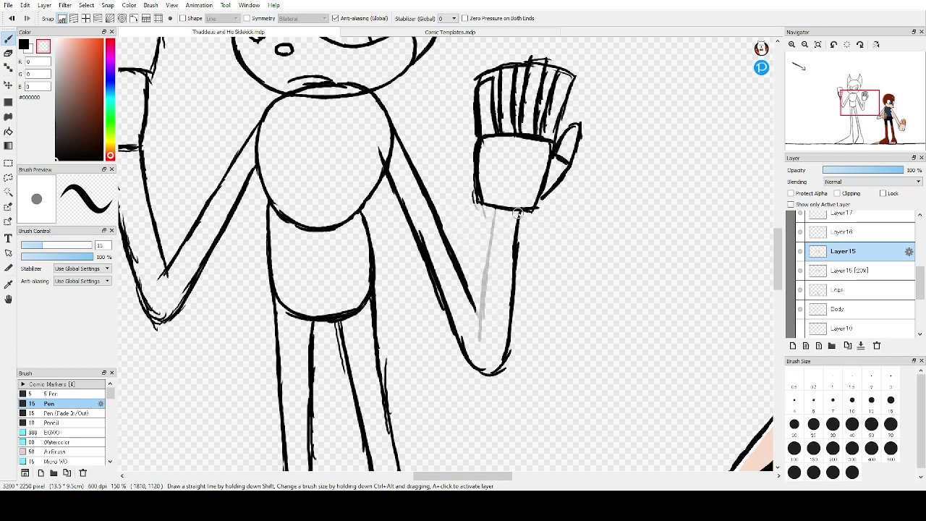
left_click_drag(519, 211, 512, 257)
mouse_move(510, 330)
left_mouse_down()
mouse_move(504, 369)
mouse_move(496, 347)
mouse_move(480, 370)
left_mouse_up()
left_click_drag(478, 314, 472, 299)
Redraw the outer edge of the right-side forearm in black with the 5 Pen, slanting from the wrist to the elbow
left_click(24, 48)
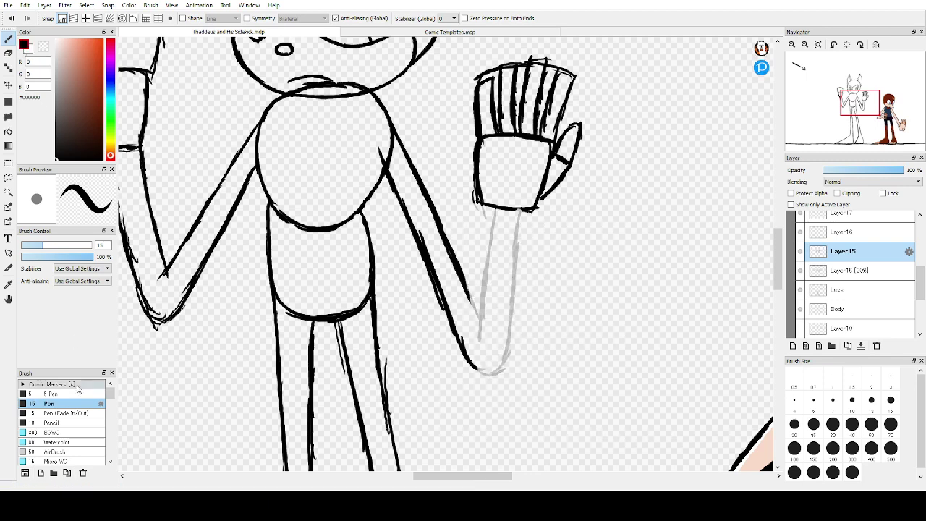
left_click(52, 395)
mouse_move(533, 212)
left_mouse_down()
mouse_move(526, 234)
mouse_move(531, 209)
mouse_move(507, 339)
left_mouse_up()
left_click_drag(527, 241, 511, 333)
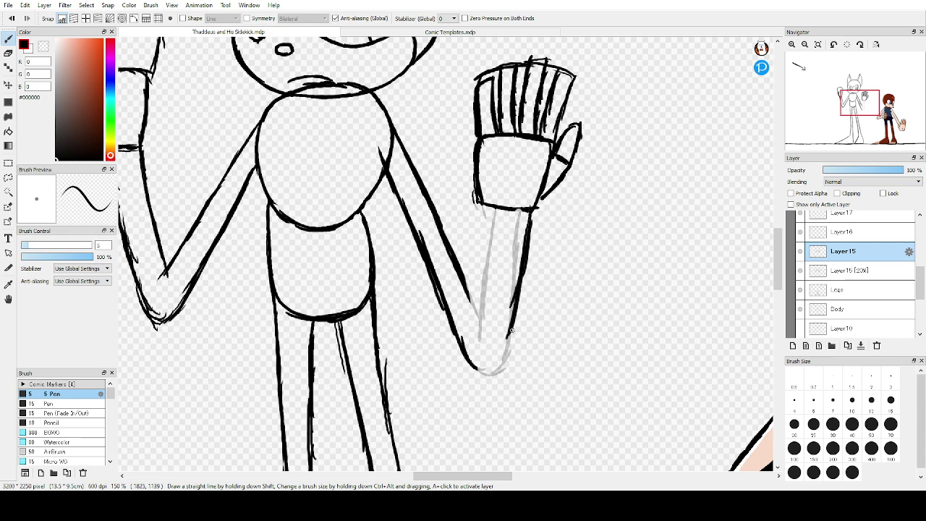
key("ctrl+z")
key("ctrl+z")
key("ctrl+z")
left_click_drag(534, 210, 508, 340)
mouse_move(527, 241)
left_mouse_down()
mouse_move(516, 314)
mouse_move(500, 355)
left_mouse_up()
left_click_drag(523, 277, 493, 361)
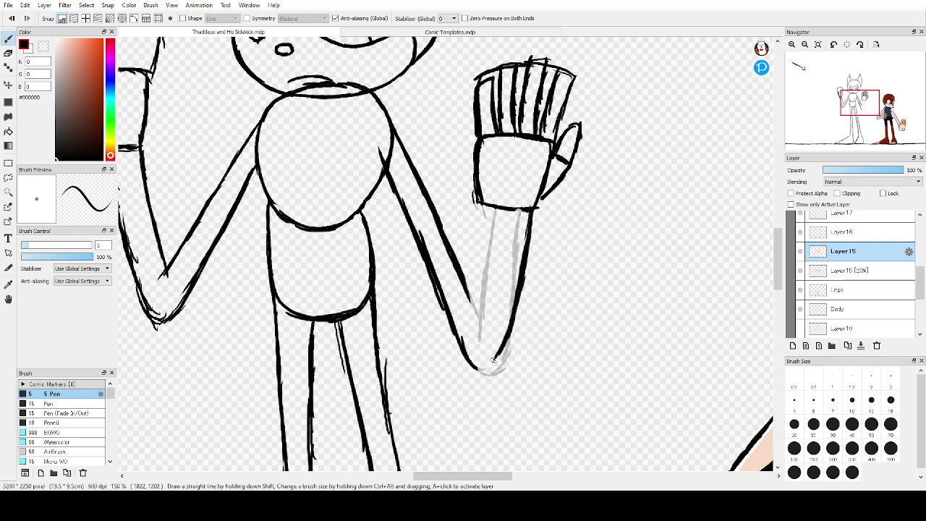
Redraw the rounded right-side elbow, joining the outer forearm edge to the lower edge of the upper arm
mouse_move(509, 325)
left_mouse_down()
mouse_move(502, 354)
mouse_move(513, 322)
mouse_move(497, 352)
mouse_move(478, 369)
left_mouse_up()
key("ctrl+z")
key("ctrl+z")
left_click_drag(494, 366, 452, 338)
key("ctrl+z")
left_click_drag(475, 369, 448, 330)
left_click_drag(463, 360, 446, 311)
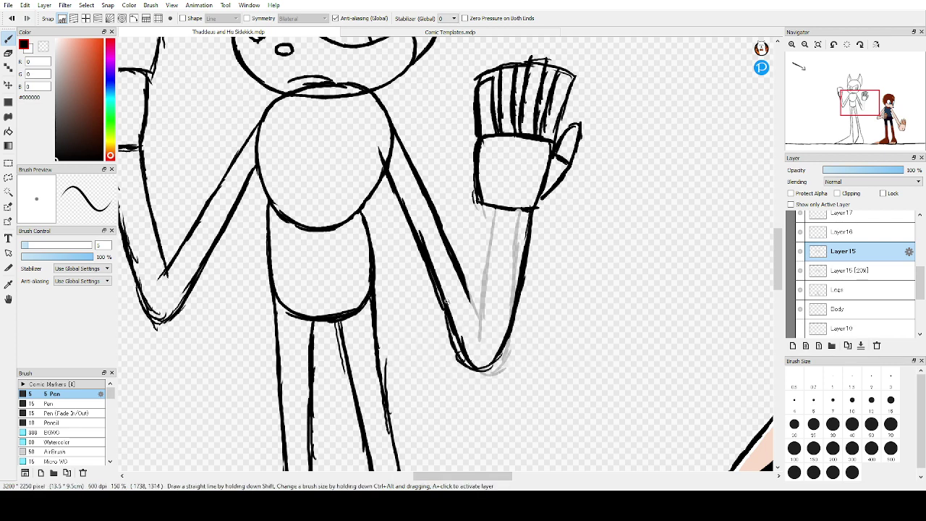
Retrace the lower edge of the right-side upper arm from the elbow up towards the torso
left_click_drag(458, 345, 435, 272)
key("ctrl+z")
left_click_drag(460, 359, 435, 276)
left_click_drag(448, 335, 410, 230)
left_click_drag(435, 293, 398, 200)
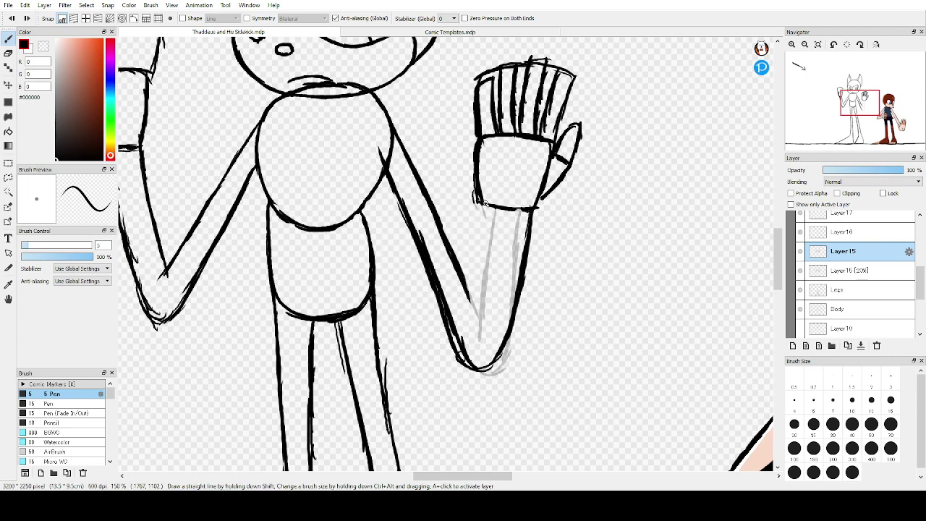
Redraw the inner edge of the right-side forearm from the palm's lower corner down to the elbow crease
left_click_drag(481, 201, 485, 239)
key("ctrl+z")
left_click_drag(480, 197, 478, 269)
left_click_drag(479, 230, 474, 301)
left_click_drag(481, 258, 474, 318)
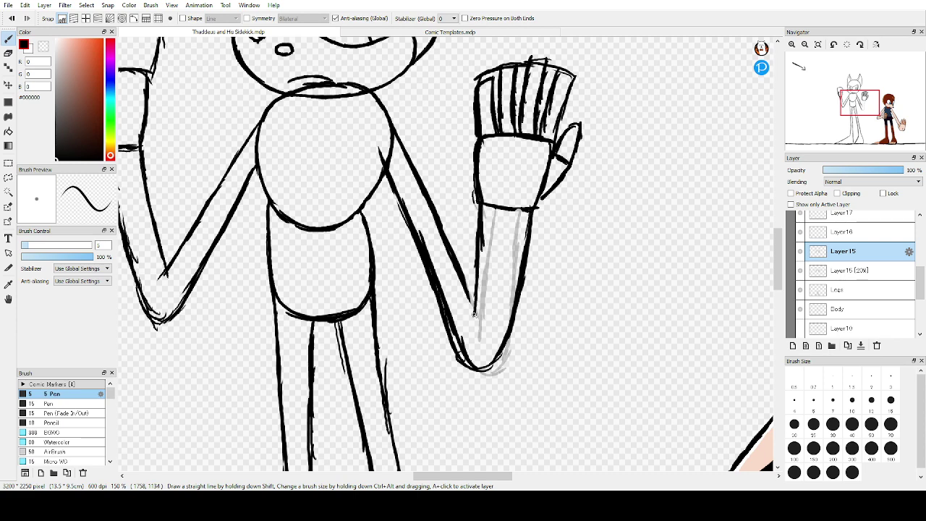
Retouch the inner edge of the right-side forearm near the elbow crease and try a stroke along the upper arm
left_click_drag(480, 243, 474, 316)
left_click_drag(478, 265, 473, 327)
key("ctrl+z")
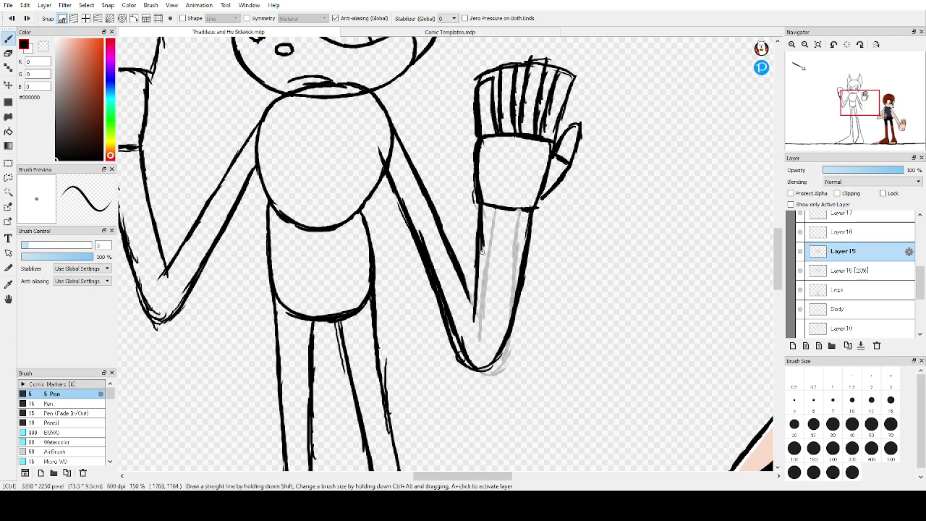
key("ctrl+z")
left_click_drag(482, 216, 472, 314)
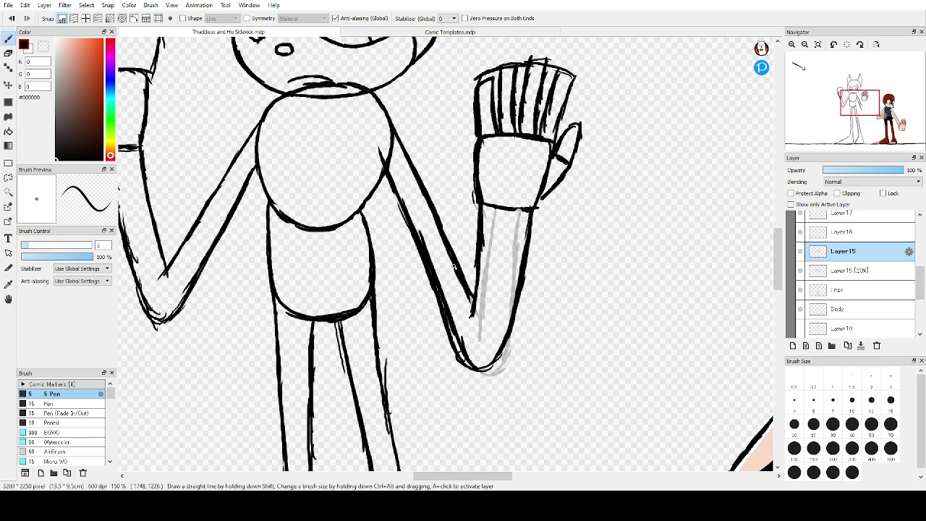
left_click_drag(453, 248, 439, 206)
key("ctrl+z")
scroll(449, 250, "down", 3)
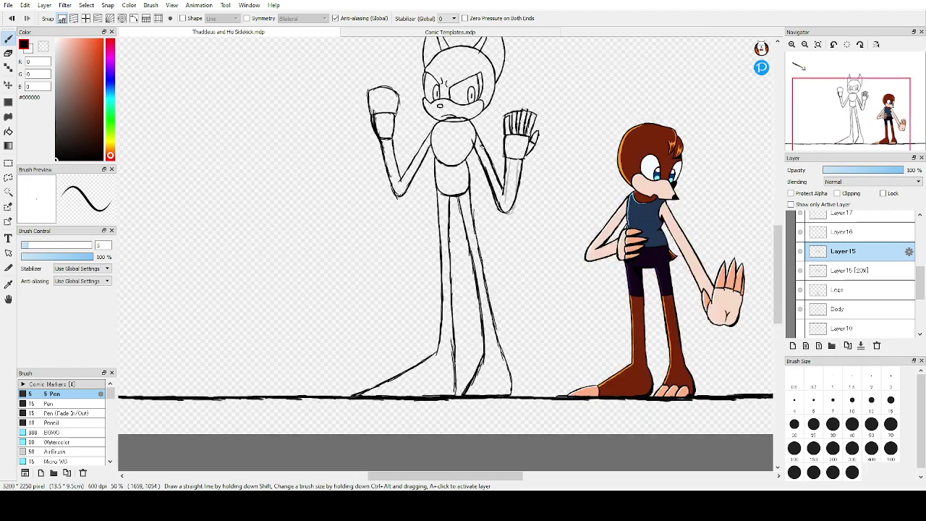
scroll(483, 148, "up", 4)
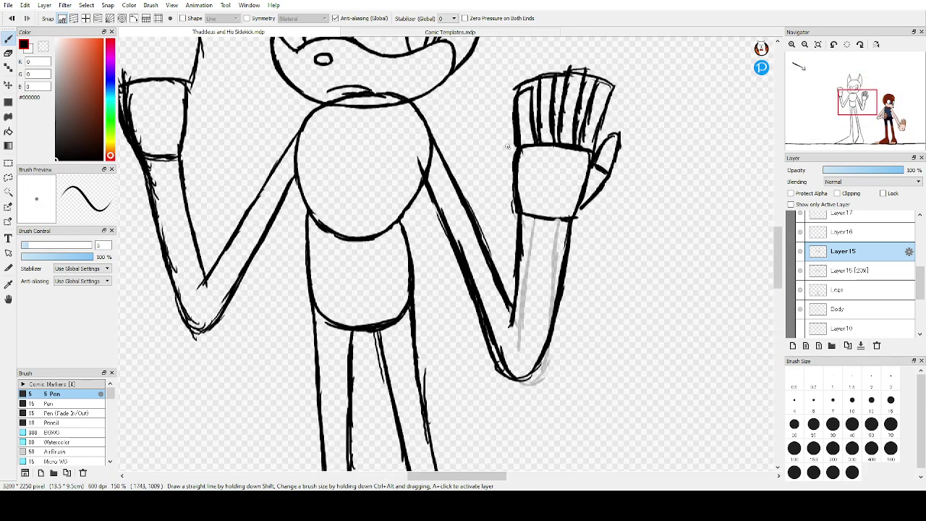
Hide the redrawn Layer15, then select the faded Layer15 below it and raise its opacity to 100%
left_click(801, 251)
left_click(811, 273)
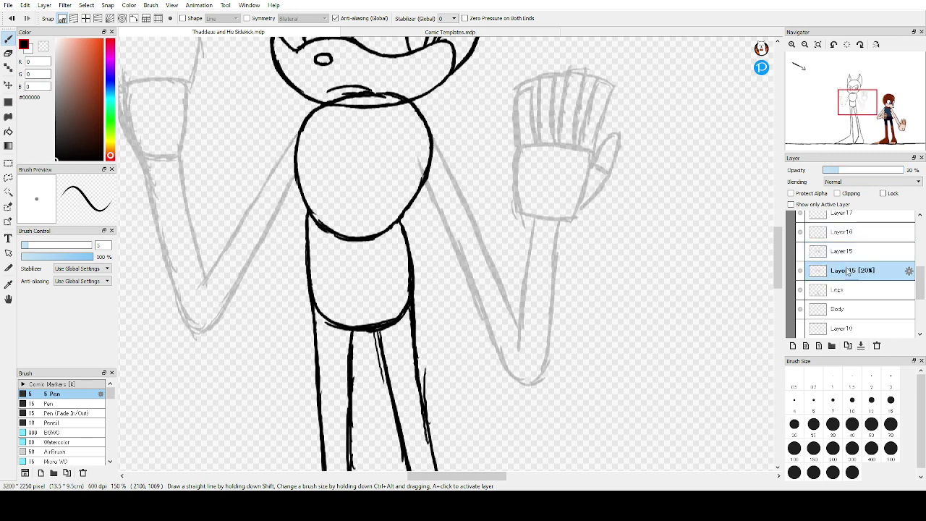
left_click_drag(838, 172, 905, 171)
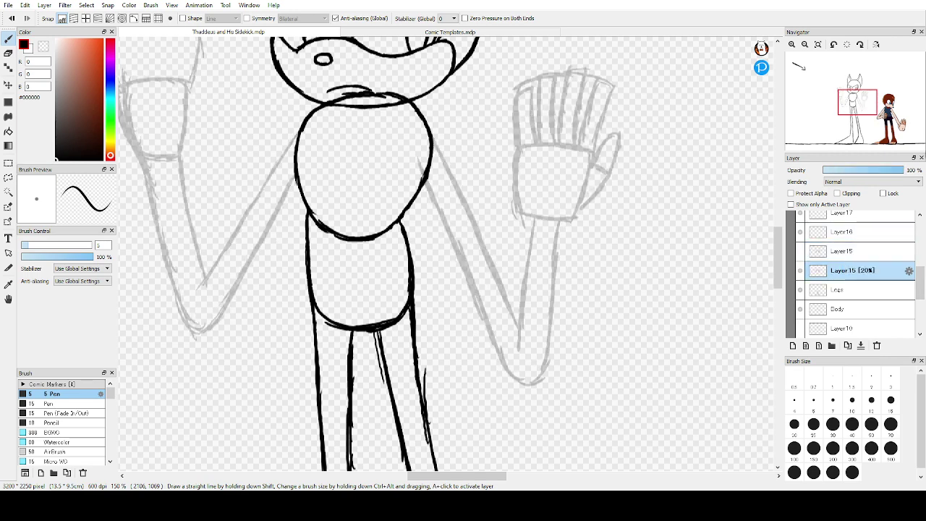
Erase the stray strokes around the right-side palm and wrist using the 15 Pen with the transparent colour
left_click(44, 47)
left_click(49, 403)
scroll(542, 191, "up", 2)
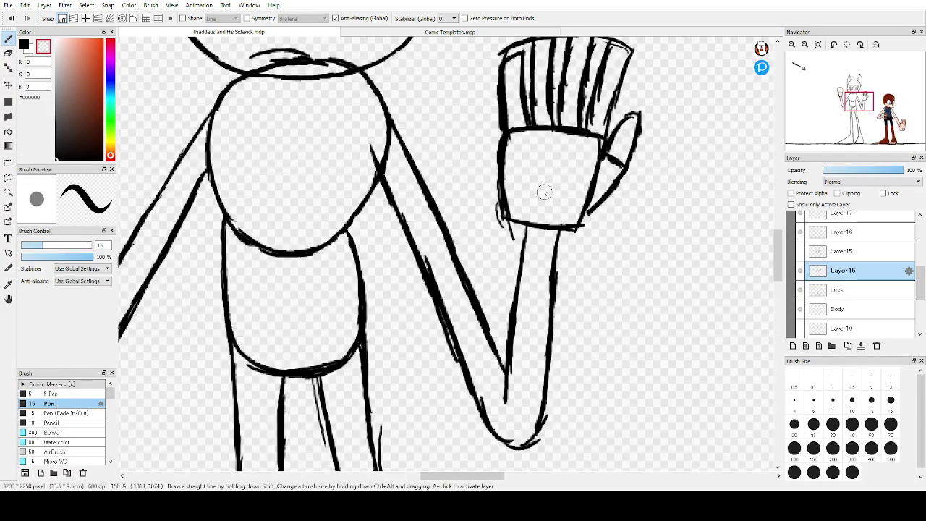
mouse_move(544, 260)
left_mouse_down()
mouse_move(519, 193)
mouse_move(494, 170)
left_mouse_up()
scroll(500, 200, "down", 3)
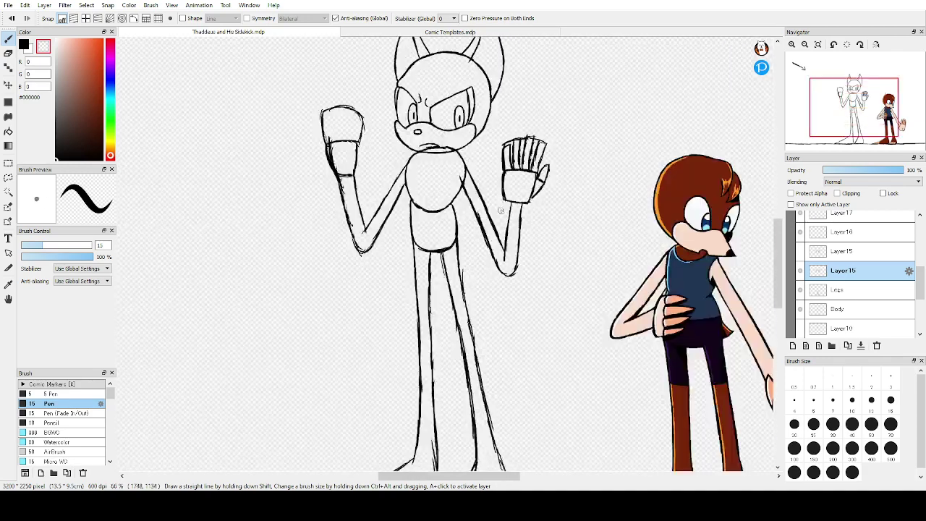
scroll(545, 176, "up", 2)
scroll(544, 176, "down", 2)
scroll(531, 189, "up", 3)
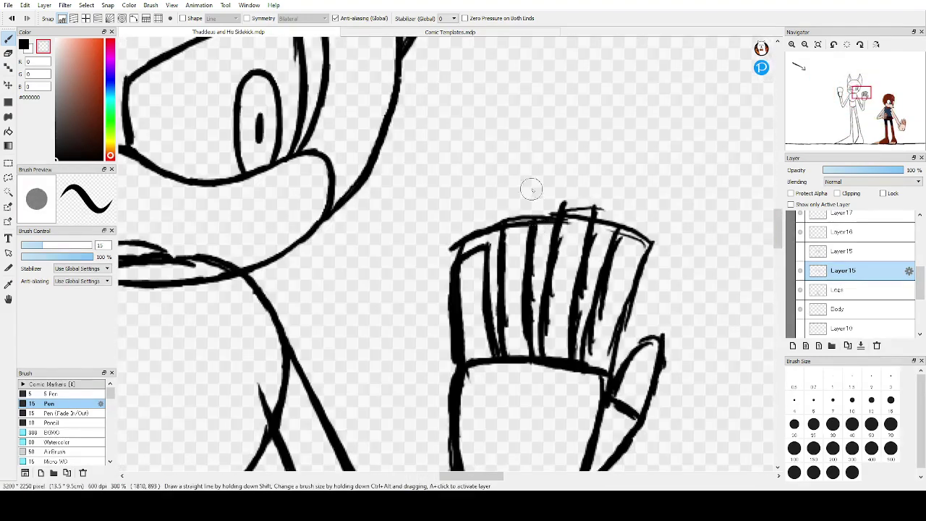
Erase the strokes joining the fingertips and the extra lines between the fingers to separate the right-side hand's four fingers
mouse_move(452, 241)
left_mouse_down()
mouse_move(473, 224)
mouse_move(545, 219)
mouse_move(549, 211)
mouse_move(547, 223)
left_mouse_up()
mouse_move(562, 203)
left_mouse_down()
mouse_move(617, 221)
mouse_move(629, 213)
mouse_move(612, 230)
mouse_move(569, 212)
mouse_move(611, 230)
left_mouse_up()
key("ctrl+z")
key("ctrl+z")
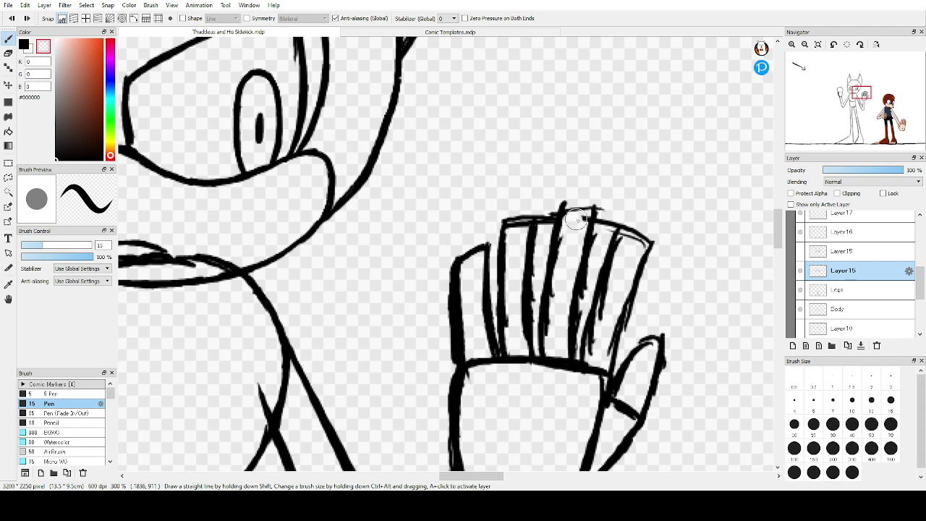
mouse_move(542, 226)
left_mouse_down()
mouse_move(536, 217)
mouse_move(510, 225)
mouse_move(553, 212)
mouse_move(551, 220)
left_mouse_up()
mouse_move(610, 239)
left_mouse_down()
mouse_move(612, 221)
mouse_move(600, 221)
mouse_move(587, 298)
mouse_move(608, 217)
mouse_move(613, 235)
mouse_move(640, 246)
mouse_move(630, 243)
mouse_move(591, 389)
mouse_move(594, 369)
left_mouse_up()
key("ctrl+z")
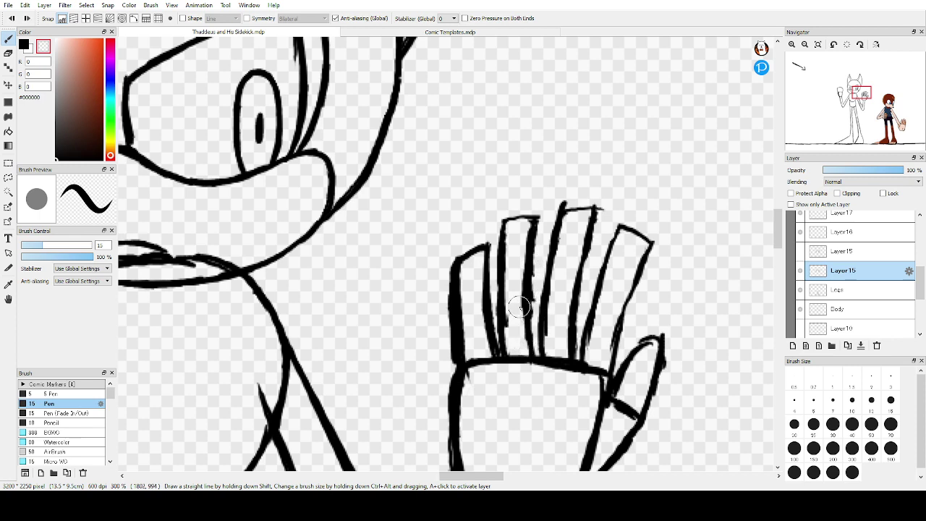
Thin the thick outlines of the ring and little fingers by erasing along their edges
left_click_drag(523, 274, 525, 234)
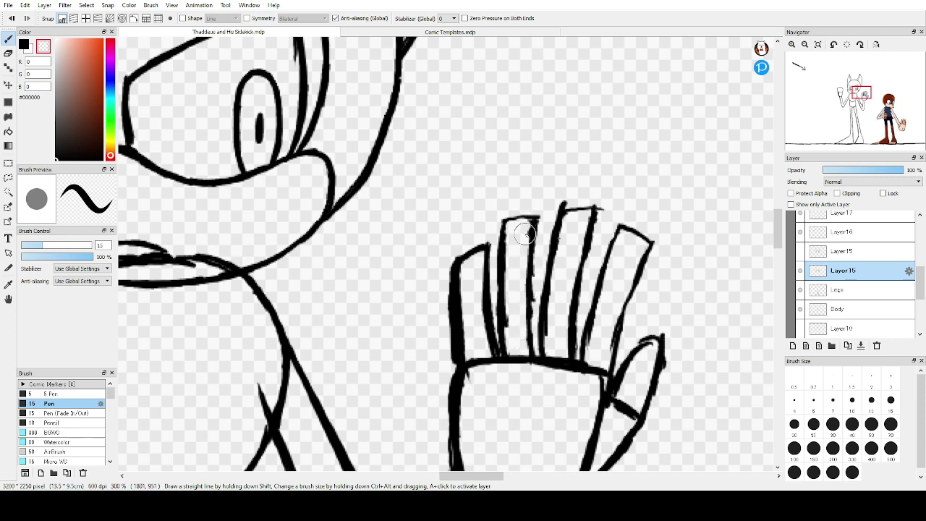
left_click_drag(506, 341, 508, 291)
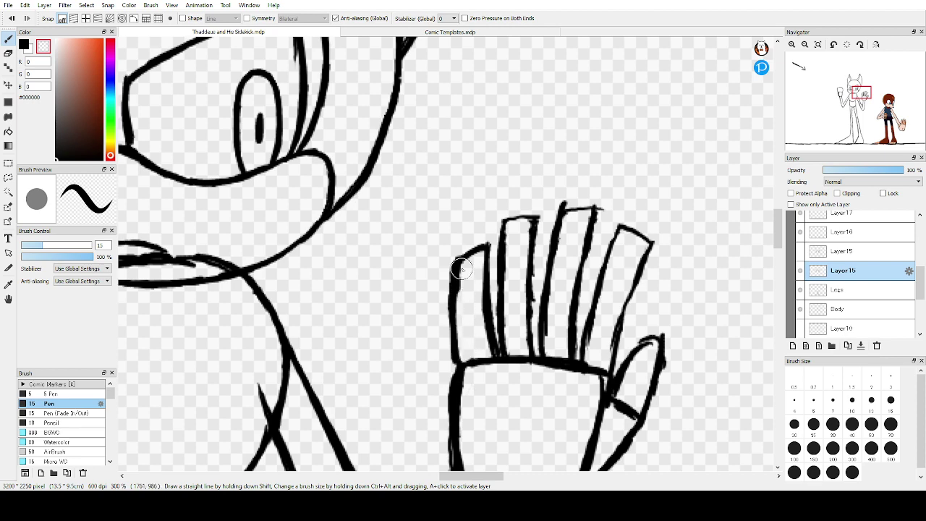
scroll(494, 324, "down", 1)
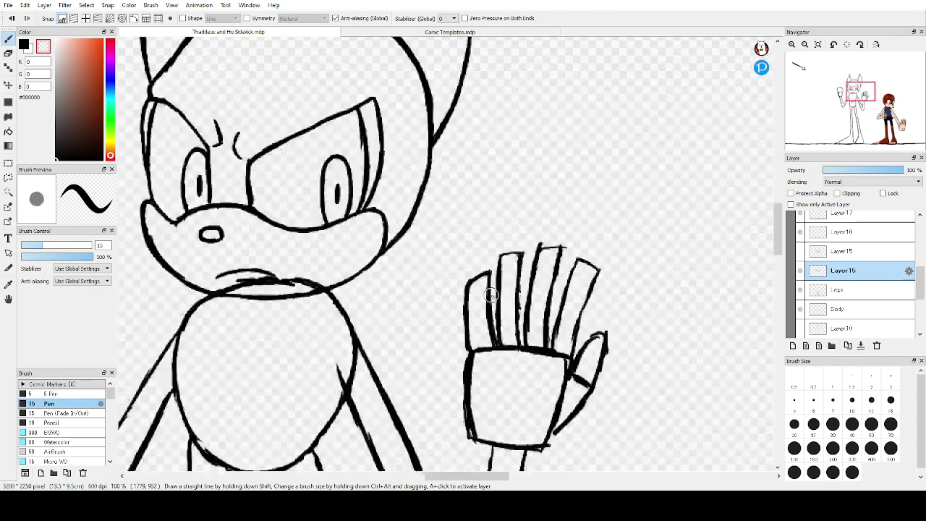
scroll(491, 297, "up", 1)
Erase the little finger's tip and outer edge, and redraw a rounded fingertip in black with the 5 Pen
mouse_move(484, 256)
left_mouse_down()
mouse_move(486, 300)
mouse_move(454, 263)
mouse_move(442, 347)
mouse_move(451, 316)
mouse_move(454, 366)
left_mouse_up()
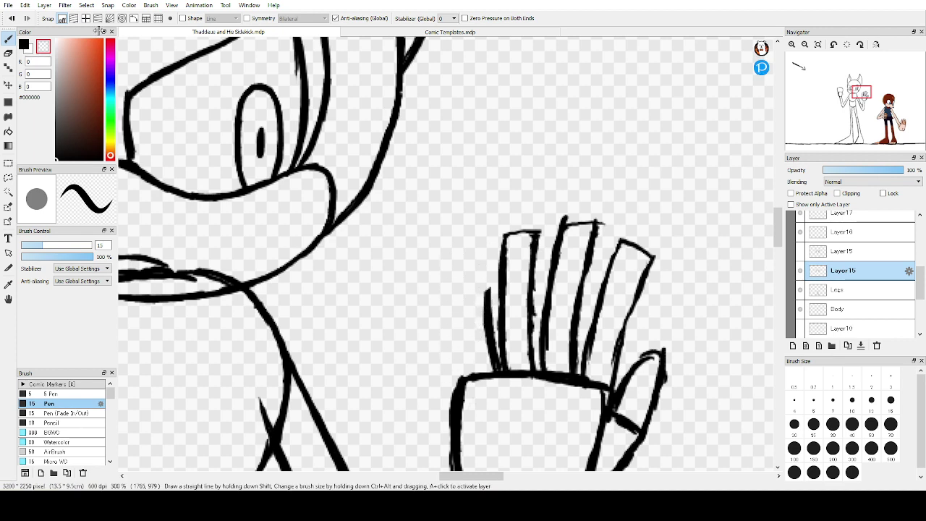
left_click(58, 384)
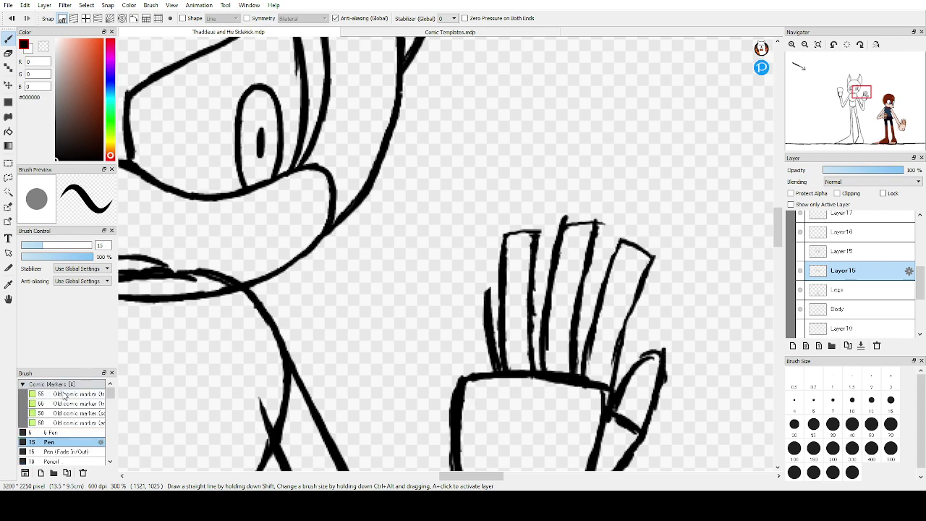
left_click(52, 386)
left_click(60, 395)
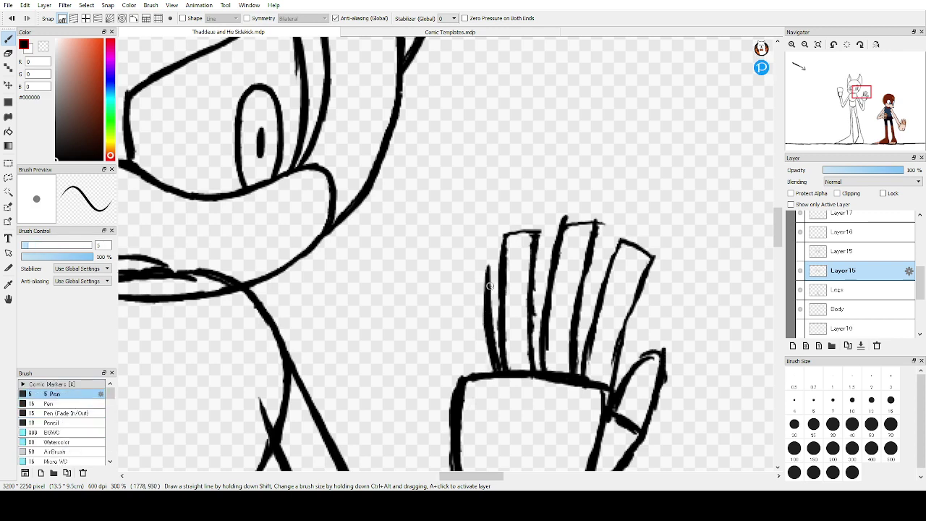
mouse_move(482, 260)
left_mouse_down()
mouse_move(461, 322)
mouse_move(461, 376)
left_mouse_up()
key("ctrl+z")
key("ctrl+z")
key("ctrl+z")
key("ctrl+z")
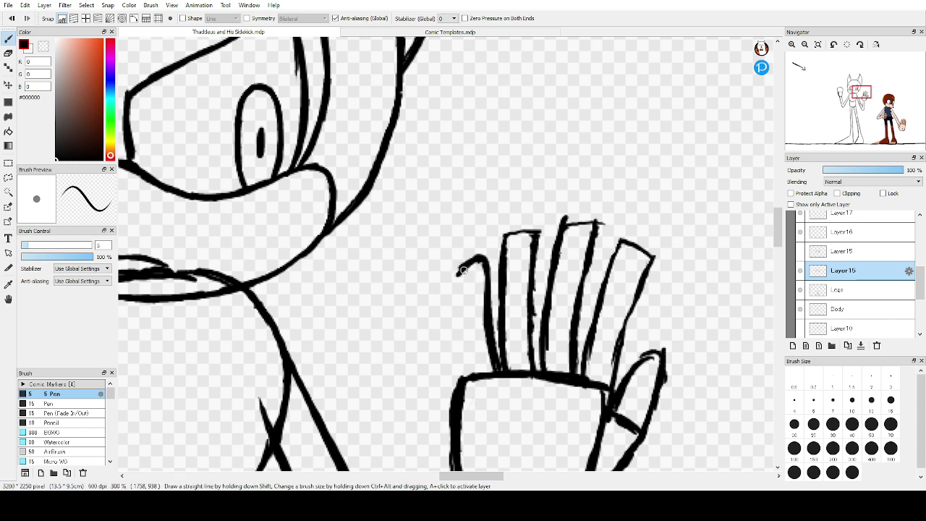
Redraw the little finger's outer edge down to the palm and reinforce the base of its inner edge
left_click_drag(463, 270, 460, 352)
left_click_drag(462, 290, 462, 370)
left_click_drag(457, 312, 460, 378)
key("ctrl+z")
key("ctrl+z")
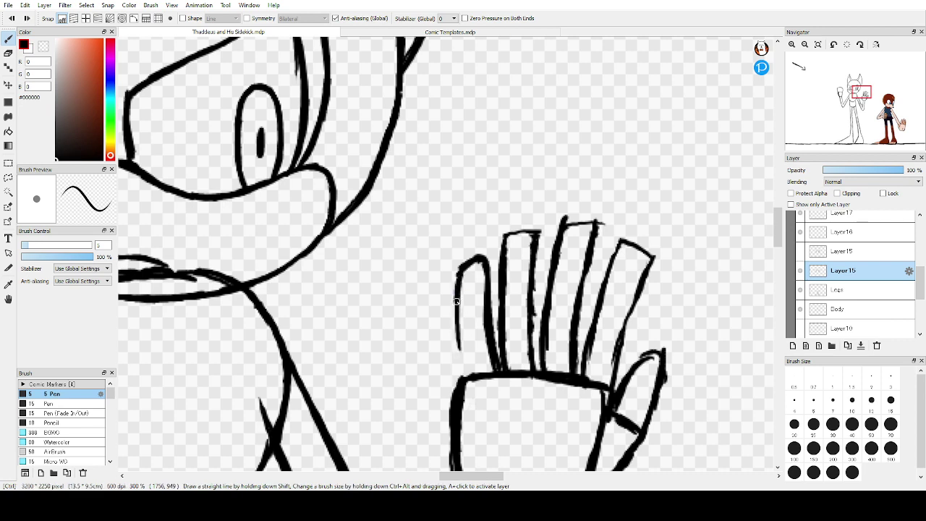
left_click_drag(461, 273, 461, 395)
left_click_drag(490, 334, 496, 381)
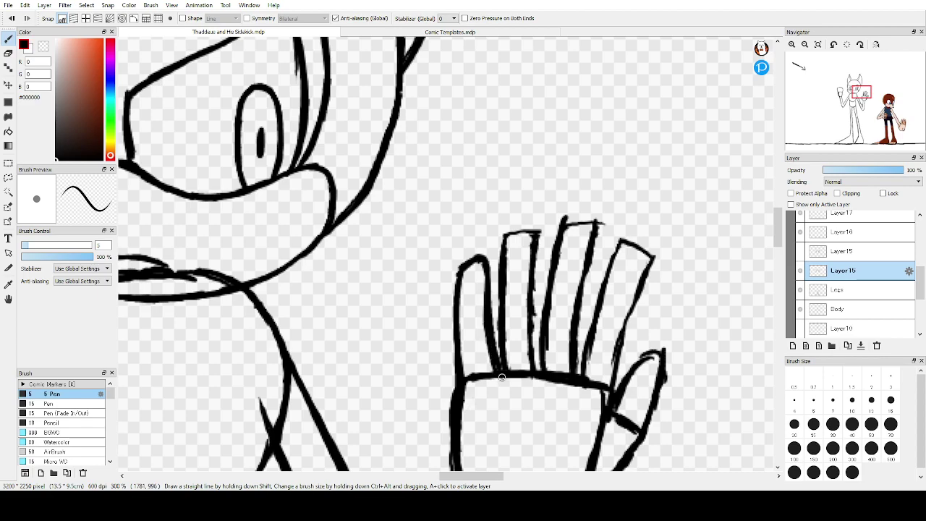
Thicken the outline of the index finger beside the thumb and clean up the overshooting strokes at the middle fingertip
scroll(546, 194, "down", 4)
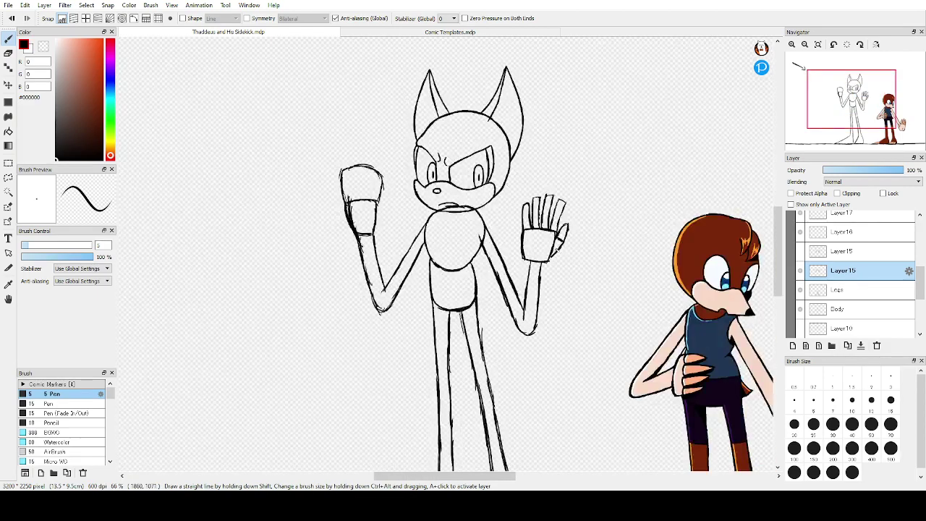
scroll(548, 196, "down", 1)
scroll(576, 217, "up", 1)
scroll(571, 217, "up", 4)
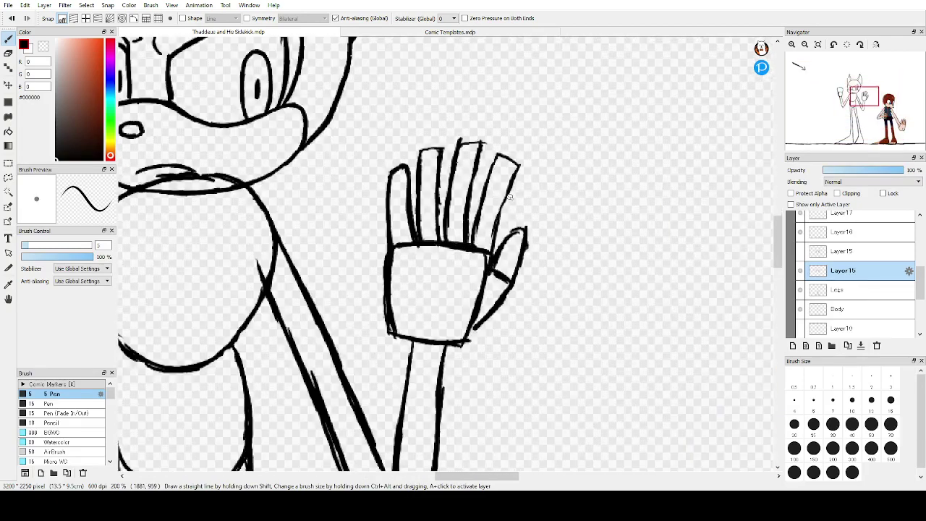
scroll(490, 196, "up", 2)
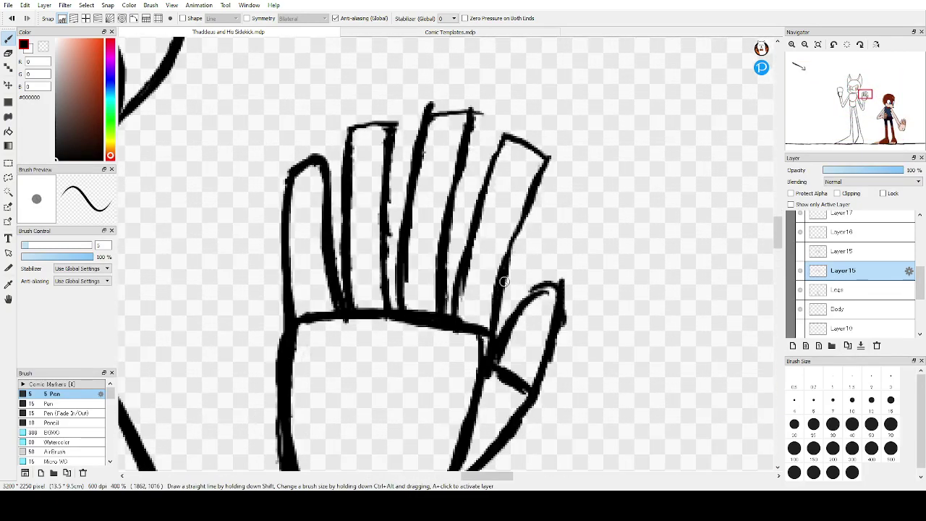
mouse_move(510, 251)
left_mouse_down()
mouse_move(501, 297)
mouse_move(539, 169)
mouse_move(528, 205)
mouse_move(538, 180)
mouse_move(485, 212)
mouse_move(465, 272)
mouse_move(487, 201)
mouse_move(462, 299)
mouse_move(470, 242)
mouse_move(463, 291)
mouse_move(462, 254)
mouse_move(454, 316)
left_mouse_up()
key("ctrl+z")
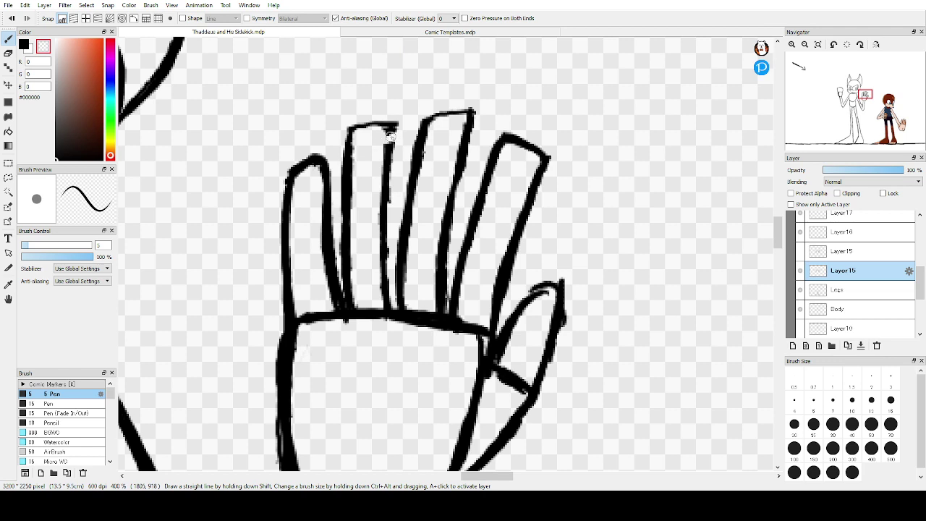
Erase the ring finger's edge facing the middle finger, and redraw it in black from the retraced fingertip to the palm
mouse_move(387, 134)
left_mouse_down()
mouse_move(380, 233)
mouse_move(388, 288)
left_mouse_up()
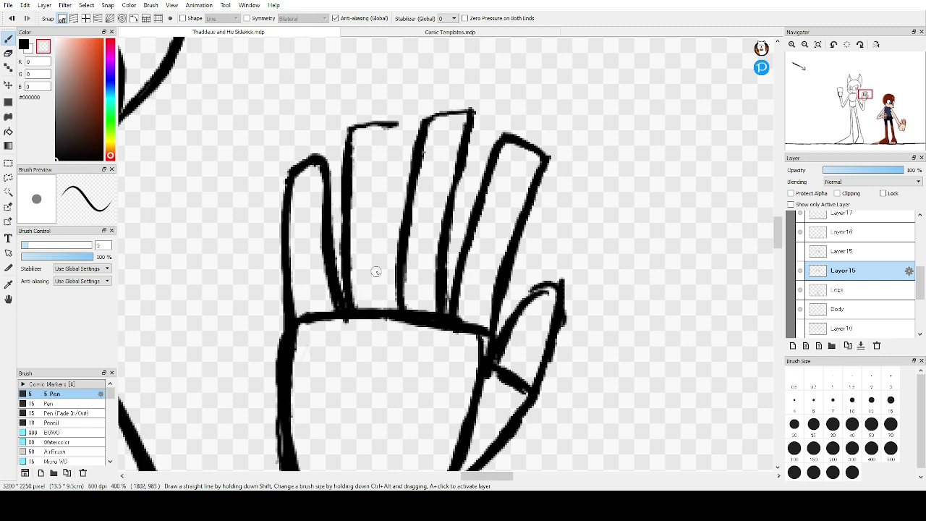
left_click(24, 48)
mouse_move(354, 128)
left_mouse_down()
mouse_move(400, 126)
mouse_move(393, 173)
left_mouse_up()
key("ctrl+z")
left_click_drag(398, 129, 385, 246)
key("ctrl+z")
key("ctrl+z")
left_click_drag(400, 126, 396, 184)
left_click_drag(401, 129, 397, 159)
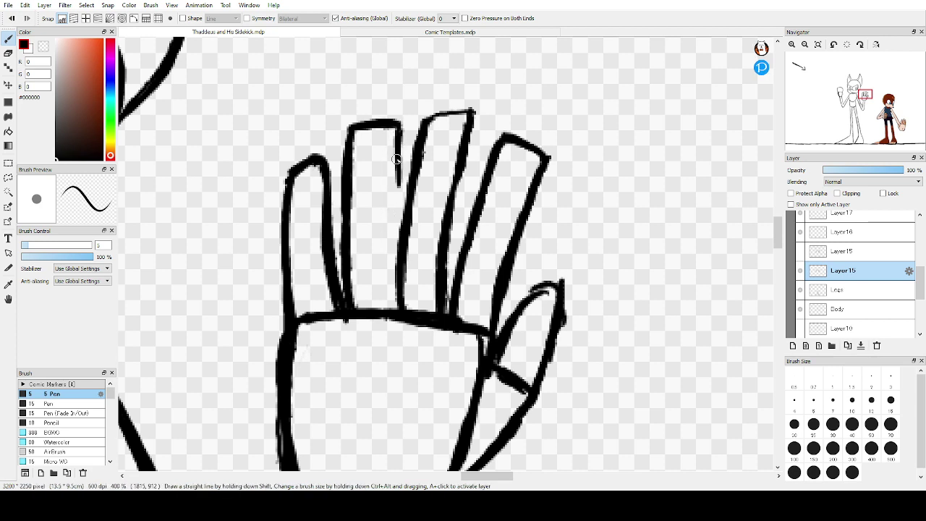
key("ctrl+z")
key("ctrl+z")
left_click_drag(397, 126, 390, 301)
left_click_drag(393, 239, 398, 317)
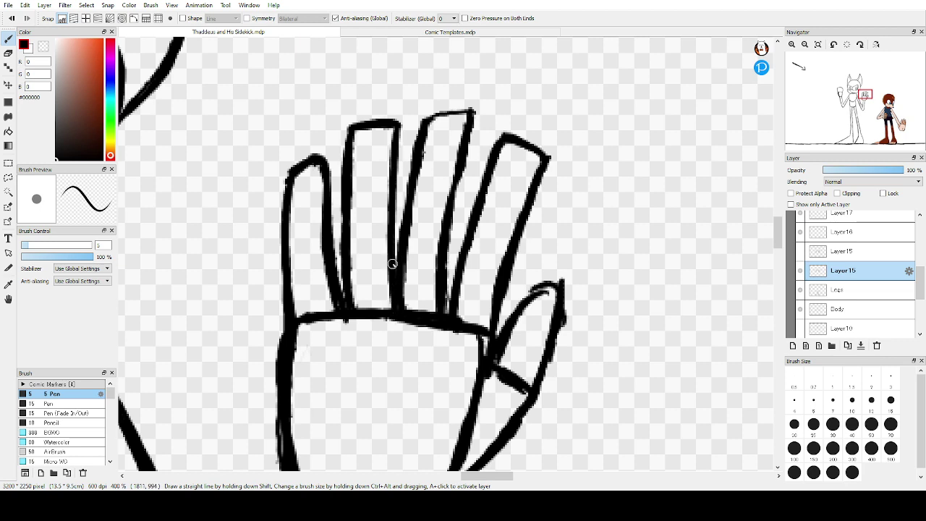
Draw a rounded tip on the middle finger and erase its old flat tip and doubled edge strokes
left_click_drag(400, 285, 419, 166)
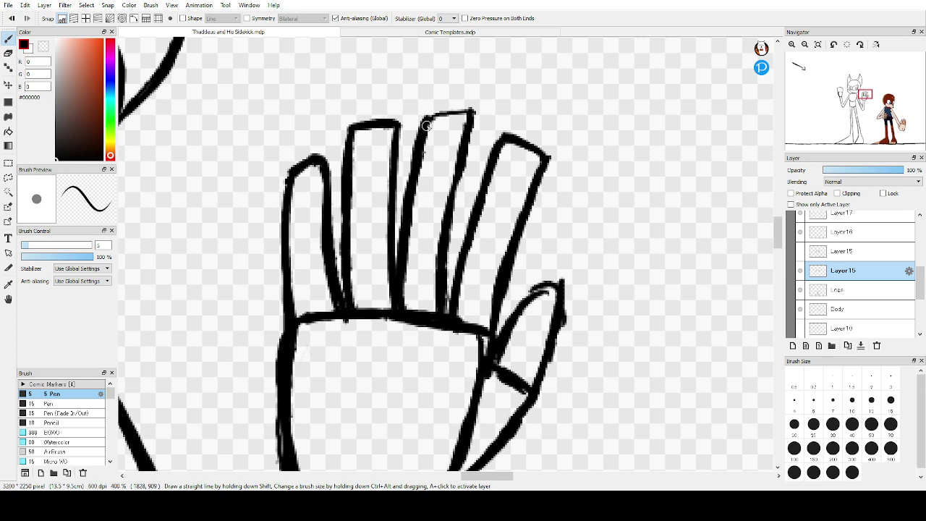
mouse_move(429, 113)
left_mouse_down()
mouse_move(443, 102)
mouse_move(474, 113)
mouse_move(444, 261)
left_mouse_up()
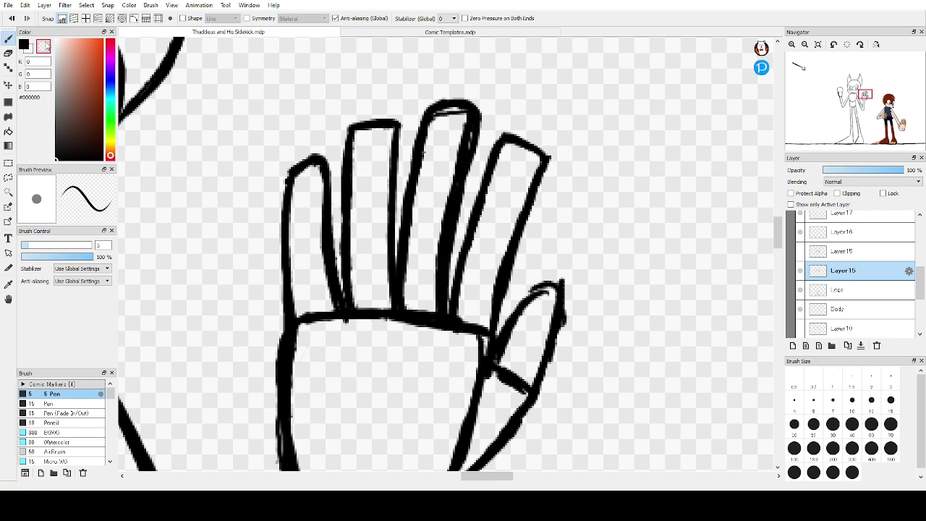
mouse_move(448, 115)
left_mouse_down()
mouse_move(452, 137)
mouse_move(466, 130)
mouse_move(463, 118)
mouse_move(443, 232)
left_mouse_up()
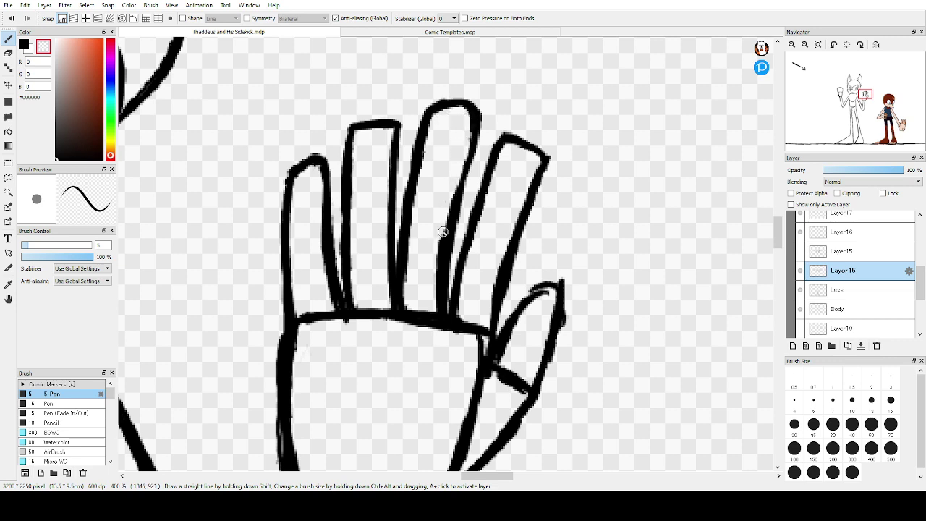
left_click_drag(453, 199, 434, 280)
key("ctrl+z")
mouse_move(452, 200)
left_mouse_down()
mouse_move(433, 313)
mouse_move(443, 241)
mouse_move(441, 278)
left_mouse_up()
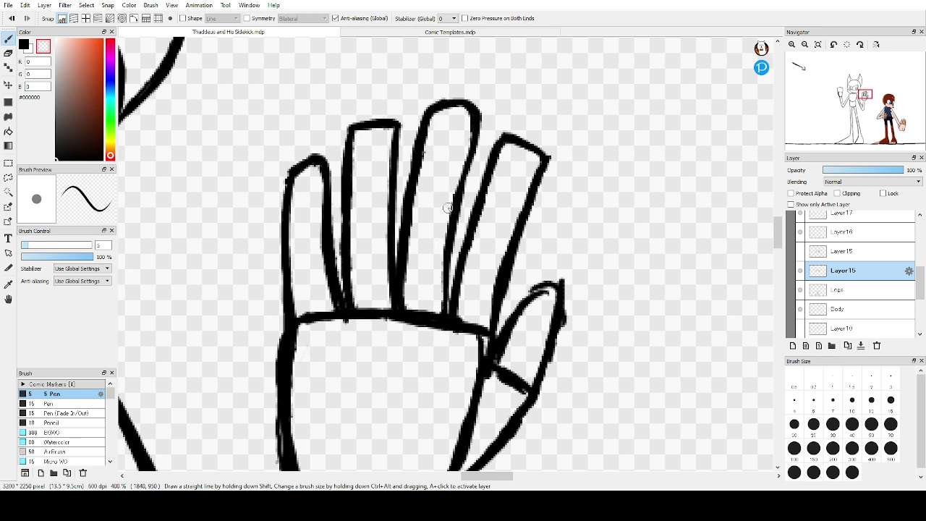
Retrace the middle finger's thumb-side edge in black from the palm up to the rounded tip
left_click(24, 45)
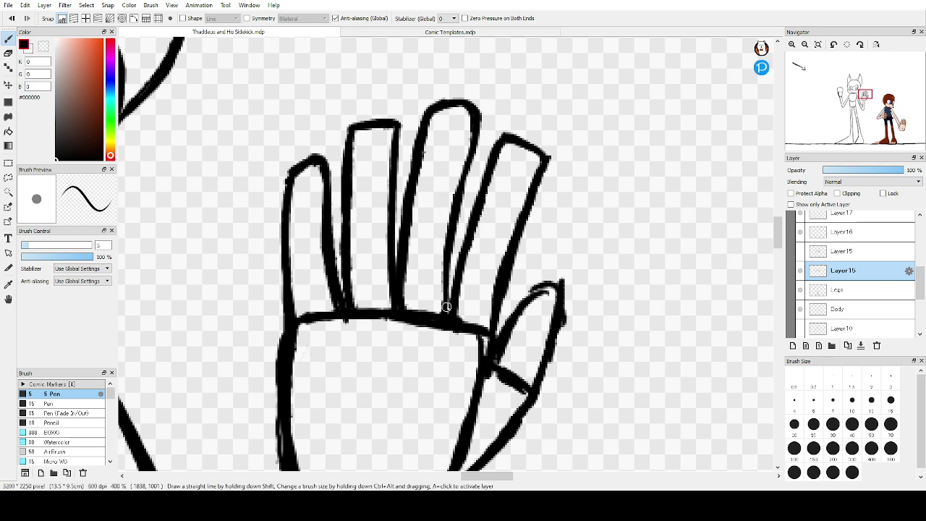
left_click_drag(443, 309, 472, 130)
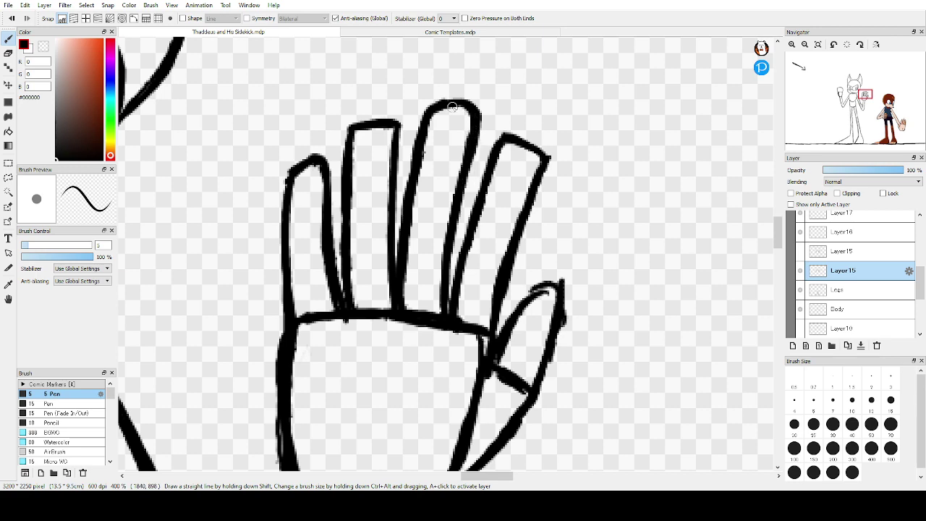
scroll(455, 128, "down", 3)
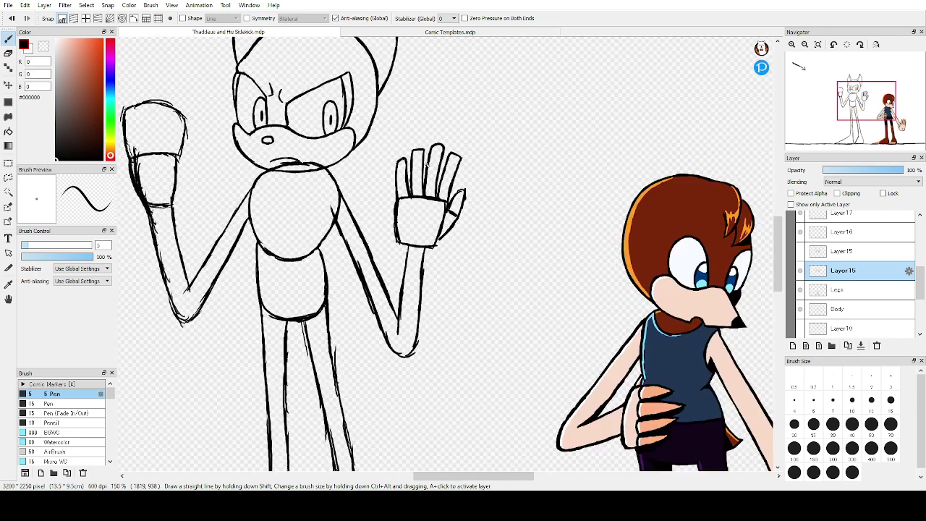
scroll(427, 173, "up", 4)
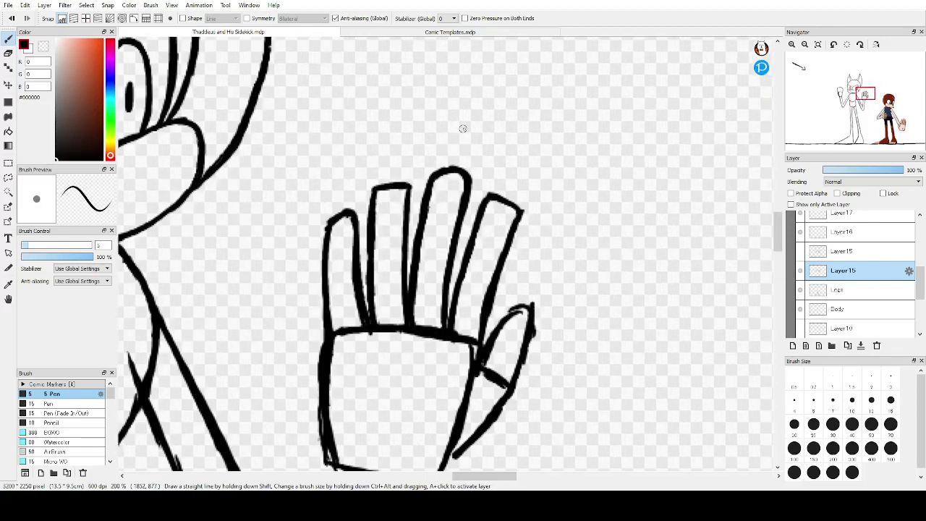
Erase the overshooting doubled strokes at the thumb's tip and outer edge, and redraw the tip in black
scroll(383, 152, "down", 1)
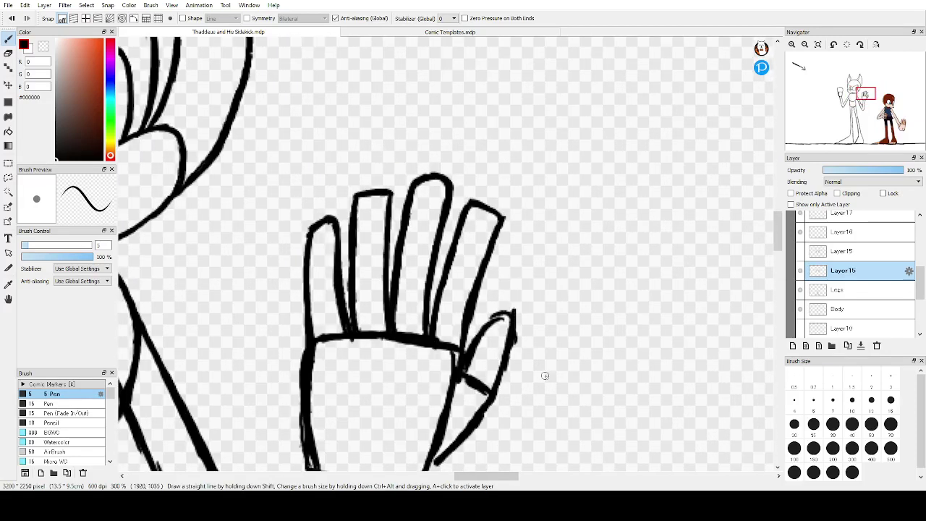
scroll(461, 216, "up", 1)
left_click_drag(501, 289, 478, 302)
key("ctrl+z")
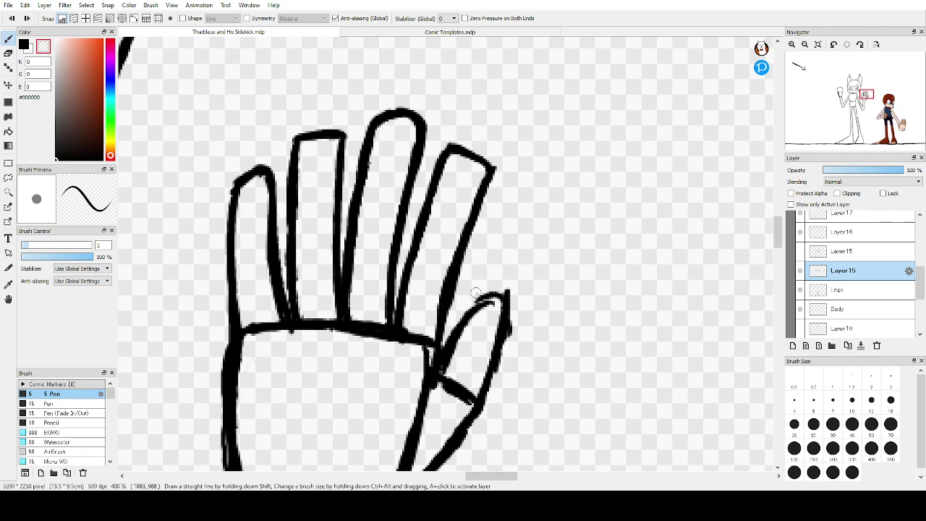
mouse_move(476, 293)
left_mouse_down()
mouse_move(510, 298)
mouse_move(493, 292)
mouse_move(506, 296)
mouse_move(510, 348)
left_mouse_up()
left_click_drag(506, 311, 497, 378)
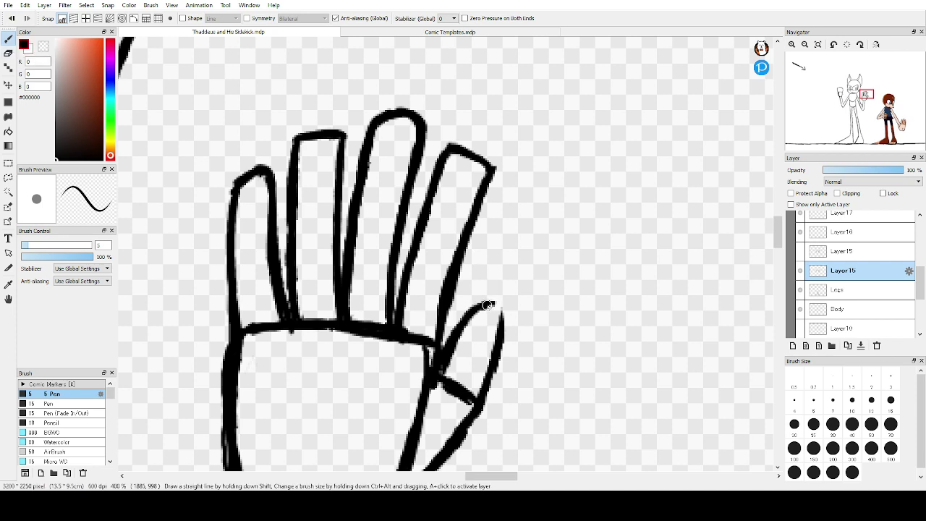
mouse_move(487, 306)
left_mouse_down()
mouse_move(504, 304)
mouse_move(498, 343)
left_mouse_up()
key("ctrl+z")
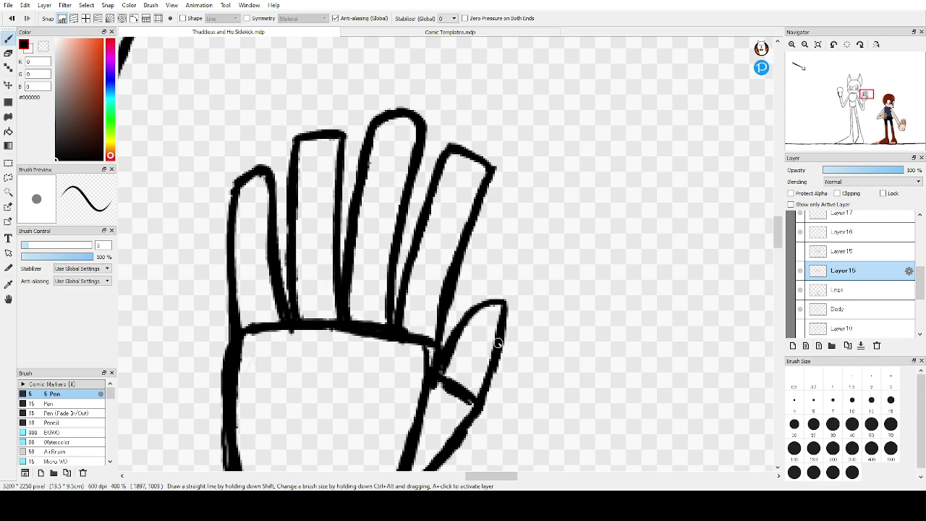
Extend the thumb's lower outline in black so it joins the palm's wrist-side corner
scroll(478, 427, "down", 4)
scroll(461, 310, "up", 3)
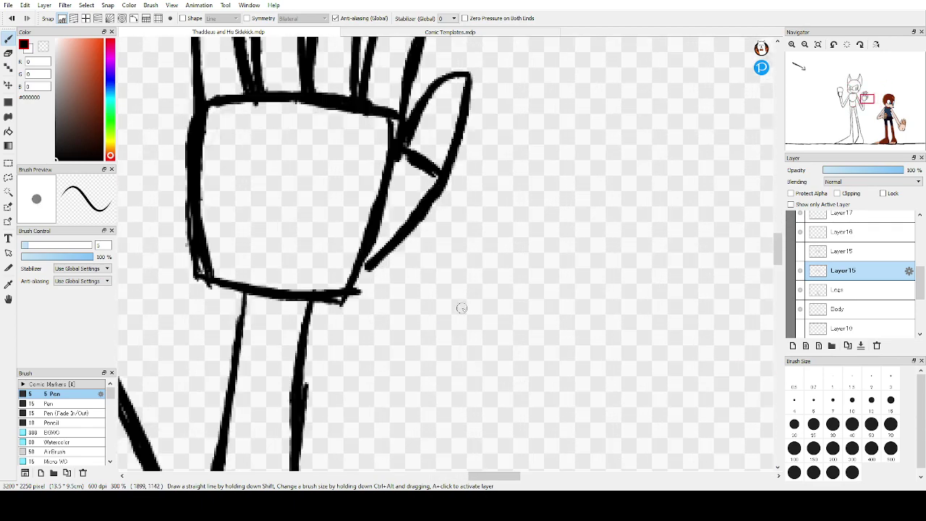
scroll(443, 224, "up", 3)
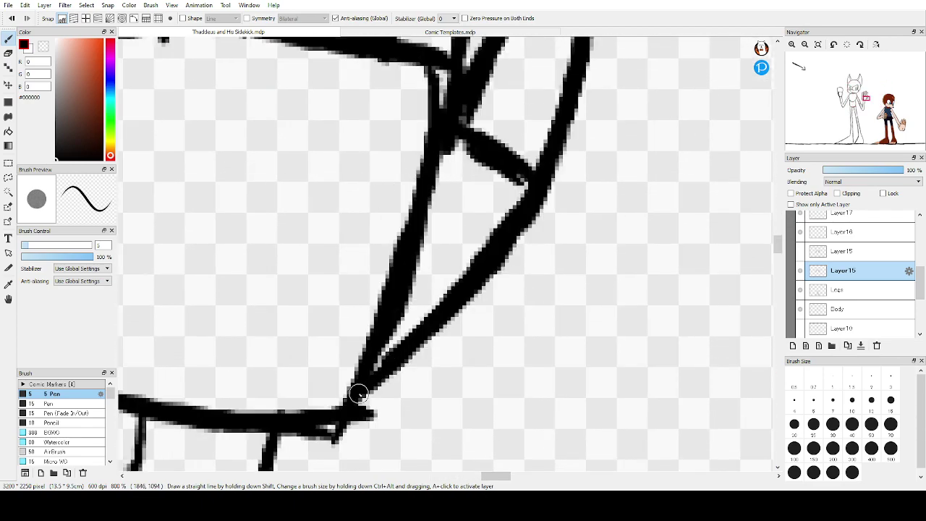
scroll(398, 316, "down", 4)
scroll(398, 316, "up", 3)
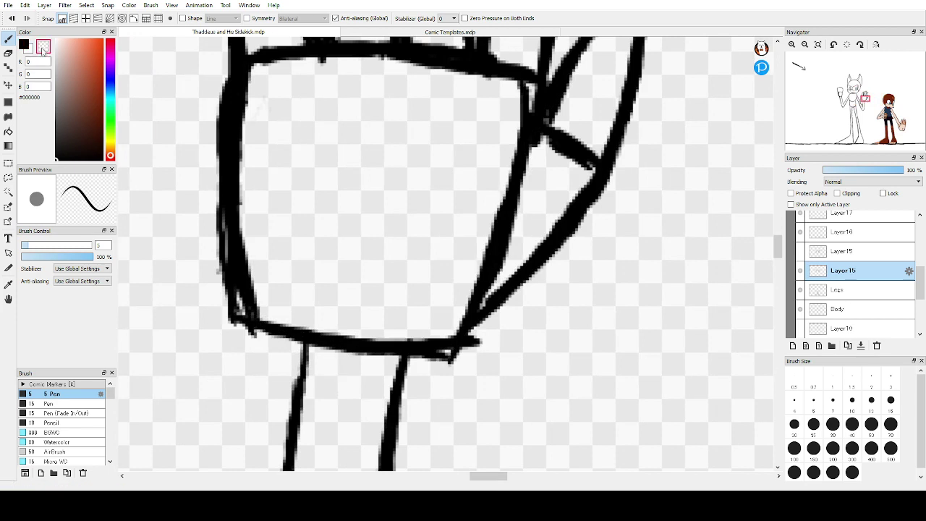
Erase the lower end of the palm line inside the thumb, and thin the thumb's crease and outer outline down to the wrist corner
mouse_move(465, 302)
left_mouse_down()
mouse_move(469, 316)
mouse_move(522, 208)
left_mouse_up()
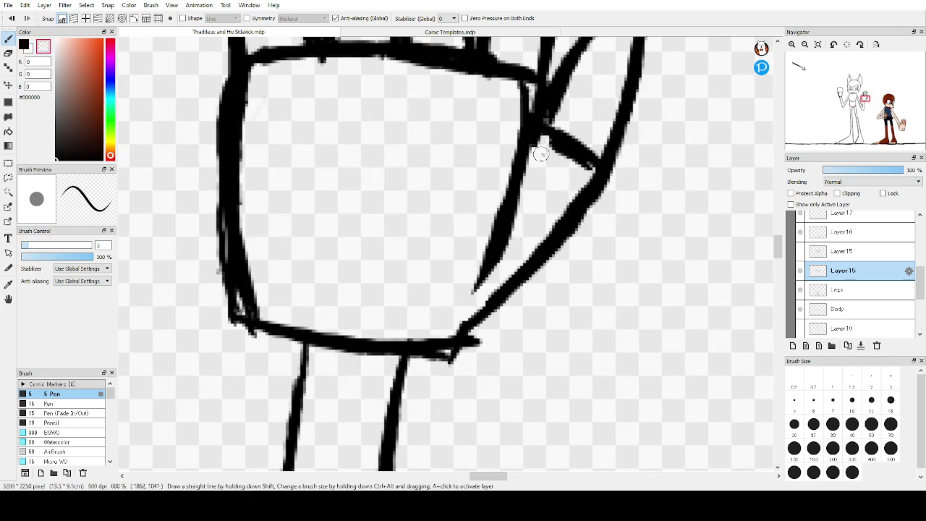
mouse_move(541, 155)
left_mouse_down()
mouse_move(542, 138)
mouse_move(585, 167)
mouse_move(546, 141)
left_mouse_up()
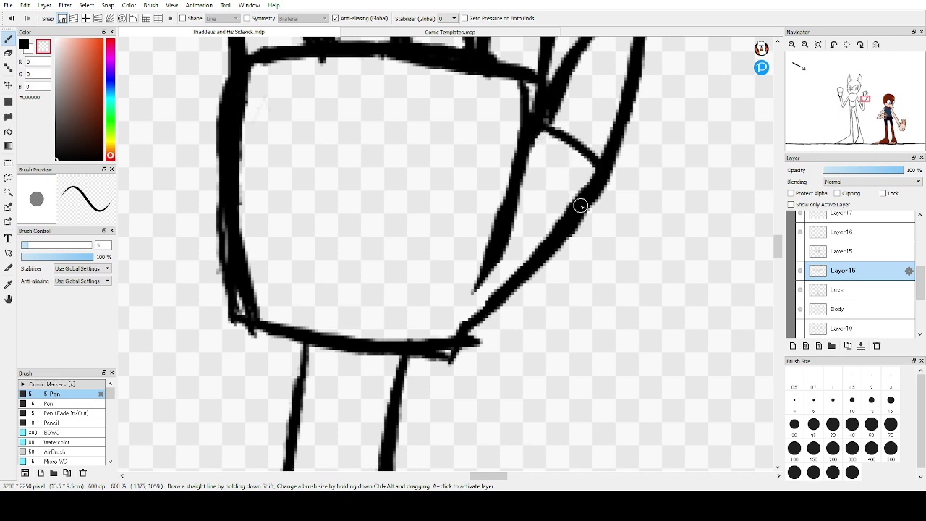
mouse_move(581, 205)
left_mouse_down()
mouse_move(582, 182)
mouse_move(505, 275)
mouse_move(560, 219)
mouse_move(558, 249)
mouse_move(610, 190)
left_mouse_up()
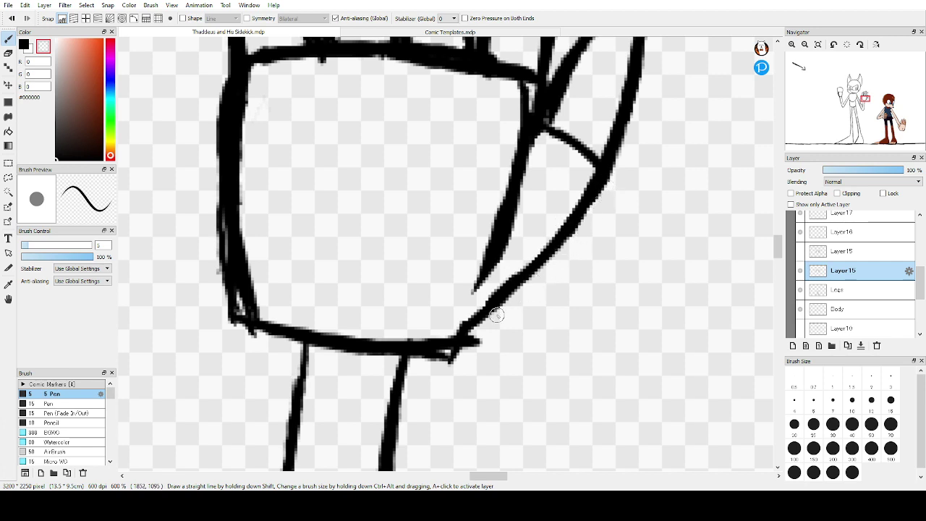
mouse_move(512, 274)
left_mouse_down()
mouse_move(463, 314)
mouse_move(477, 343)
mouse_move(456, 371)
left_mouse_up()
scroll(436, 340, "down", 5)
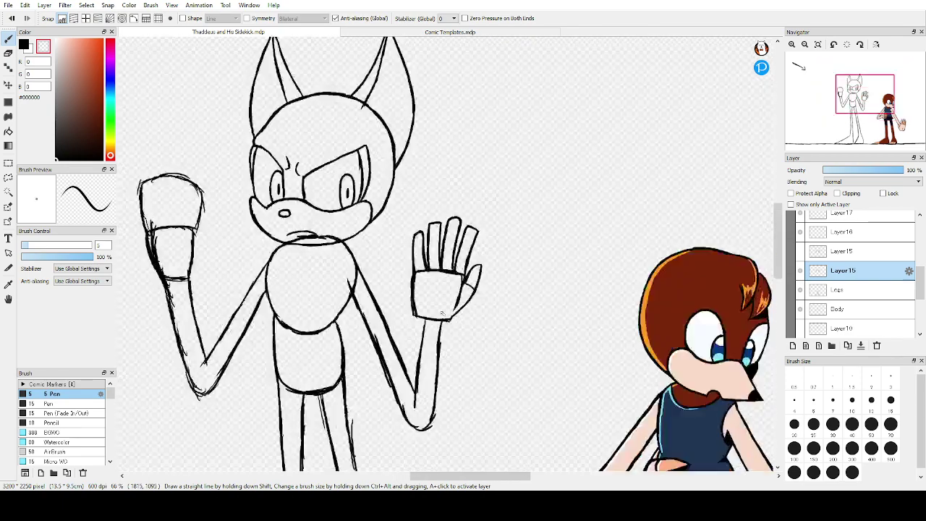
Erase the doubled strokes along the palm's little-finger edge and retrace its lower part in solid black
scroll(408, 326, "up", 3)
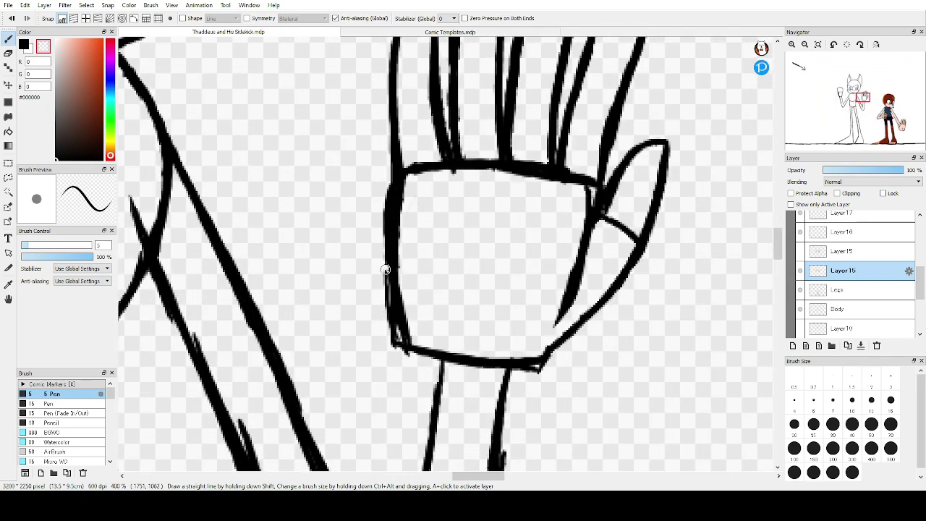
scroll(390, 275, "up", 1)
mouse_move(350, 280)
left_mouse_down()
mouse_move(399, 368)
mouse_move(382, 368)
mouse_move(385, 167)
mouse_move(385, 239)
left_mouse_up()
key("ctrl+z")
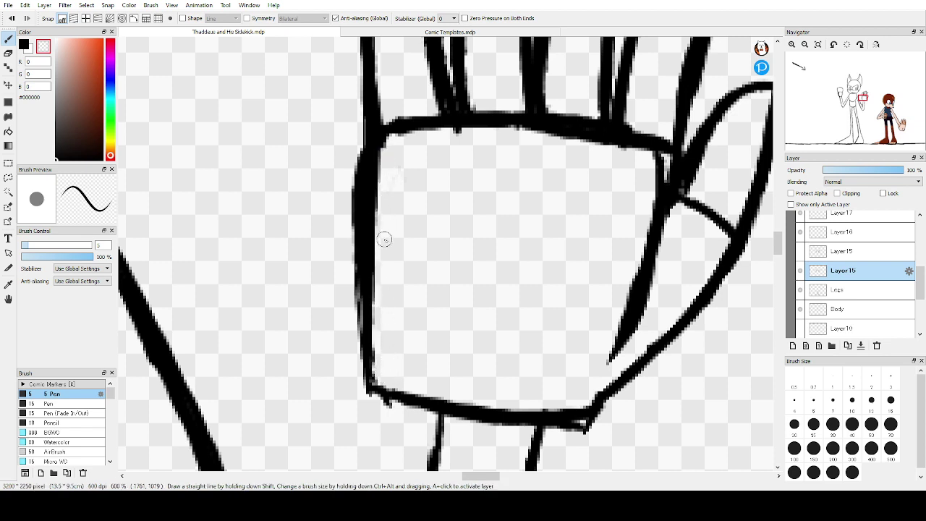
left_click_drag(357, 172, 348, 220)
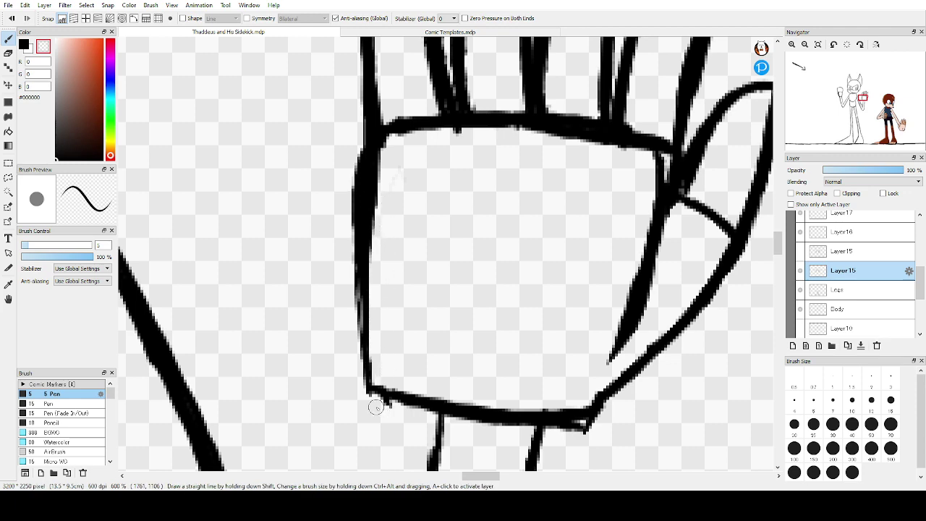
scroll(405, 163, "down", 5)
scroll(410, 210, "up", 2)
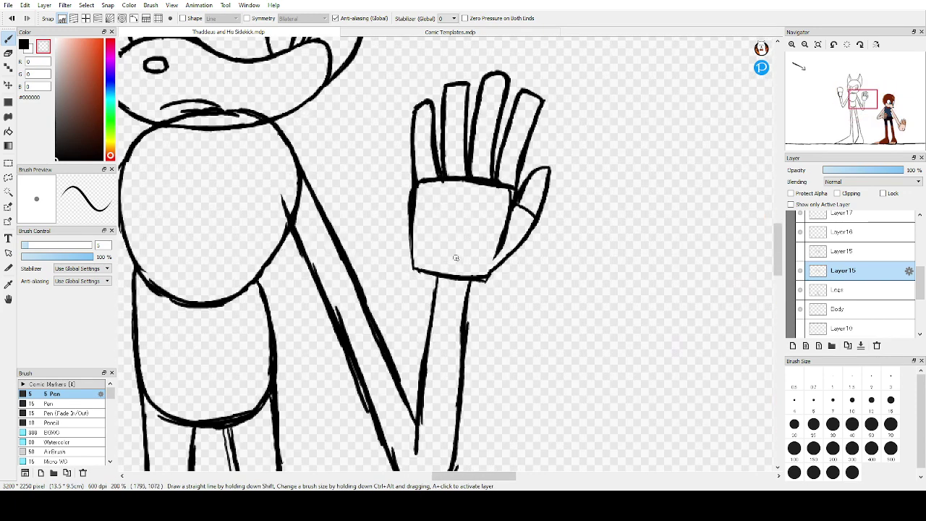
scroll(404, 127, "up", 2)
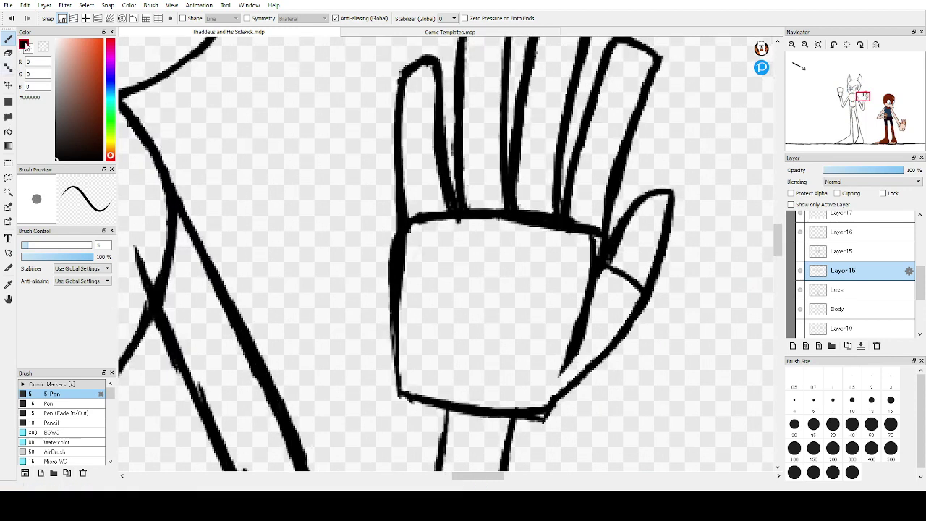
left_click_drag(397, 300, 399, 391)
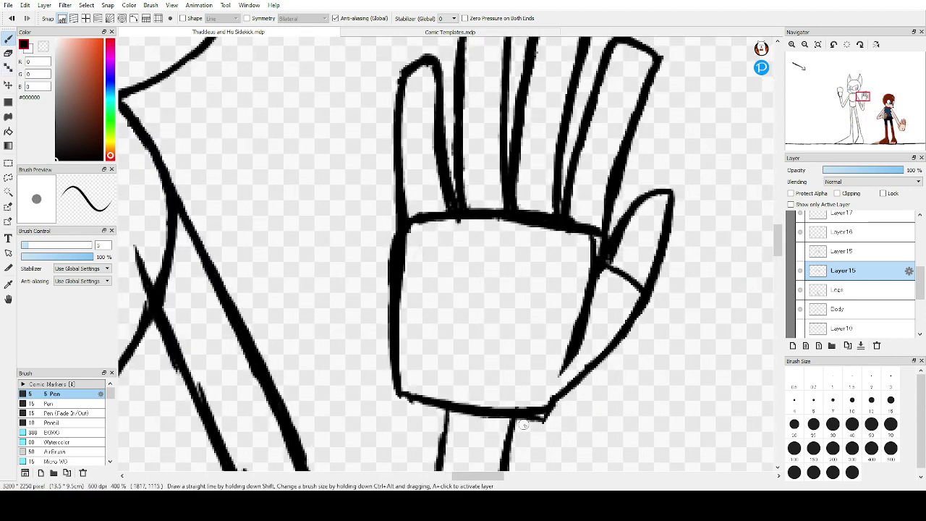
Erase the stray strokes at the palm's wrist corner and thumb joint, and thin the palm's upper edge below the fingers
key("x")
left_click_drag(588, 248, 592, 256)
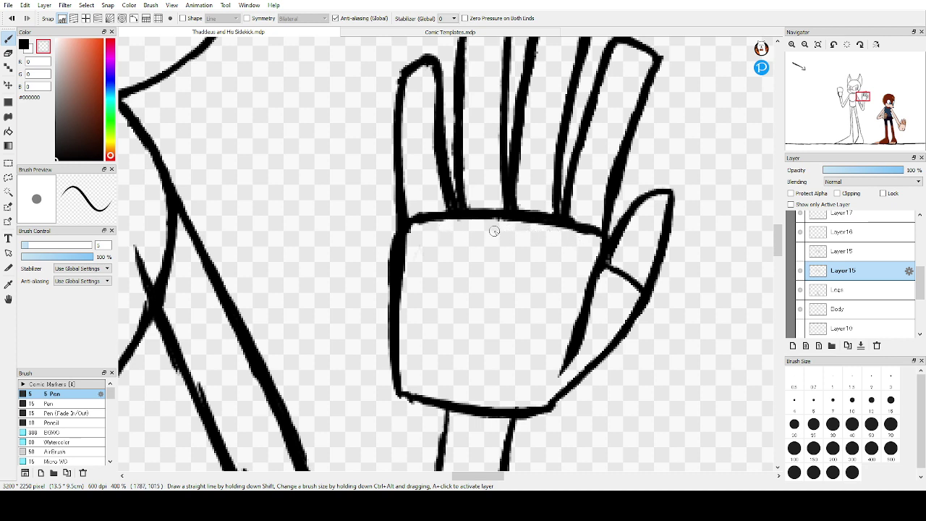
scroll(520, 238, "down", 5)
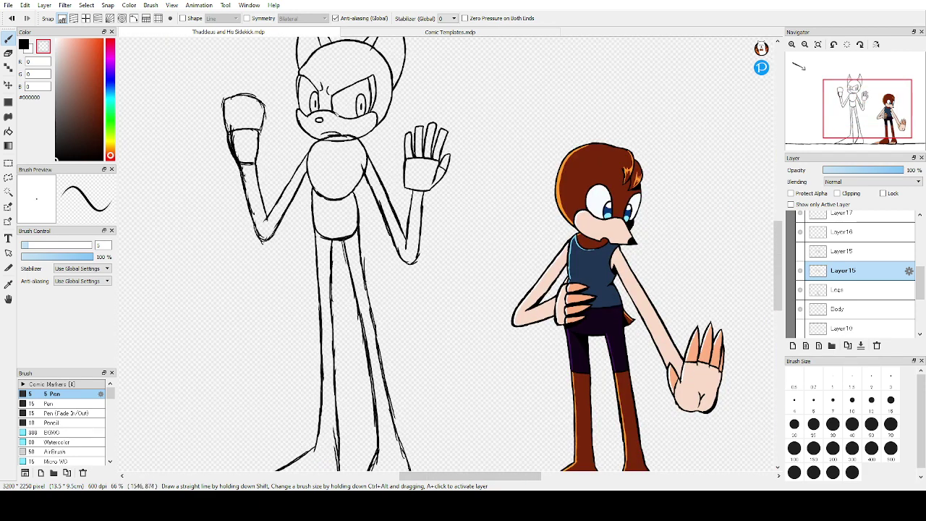
On the Body layer, erase the torso outline overlapping the mouth and chin with the size 15 Pen in transparent colour
scroll(325, 136, "up", 4)
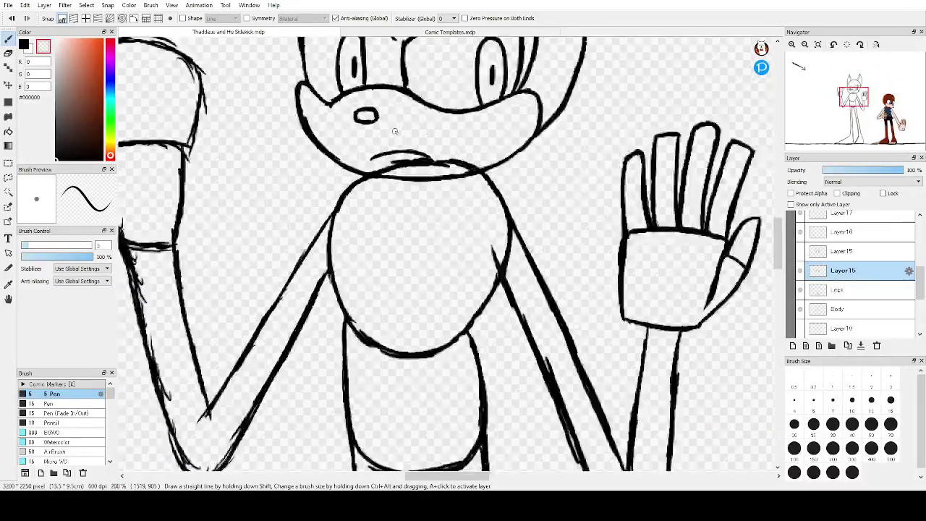
scroll(395, 131, "down", 1)
scroll(366, 169, "down", 2)
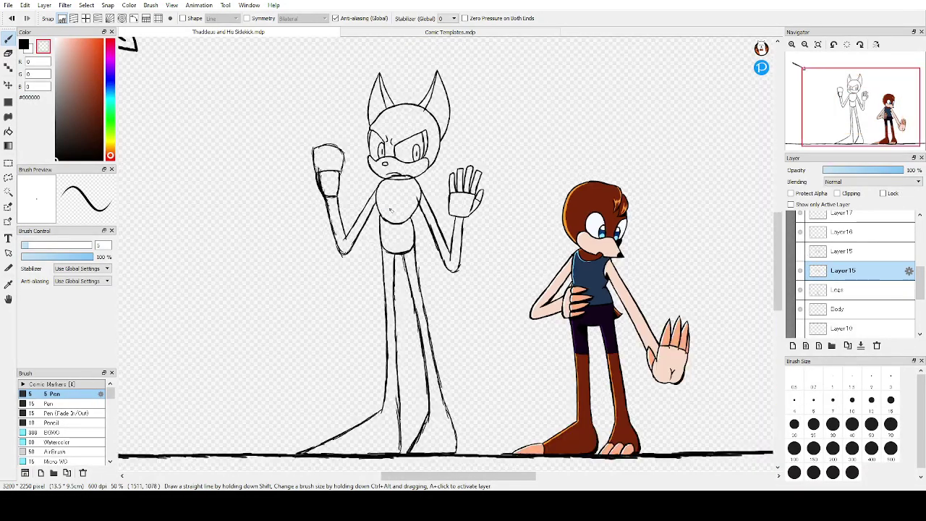
scroll(388, 197, "up", 4)
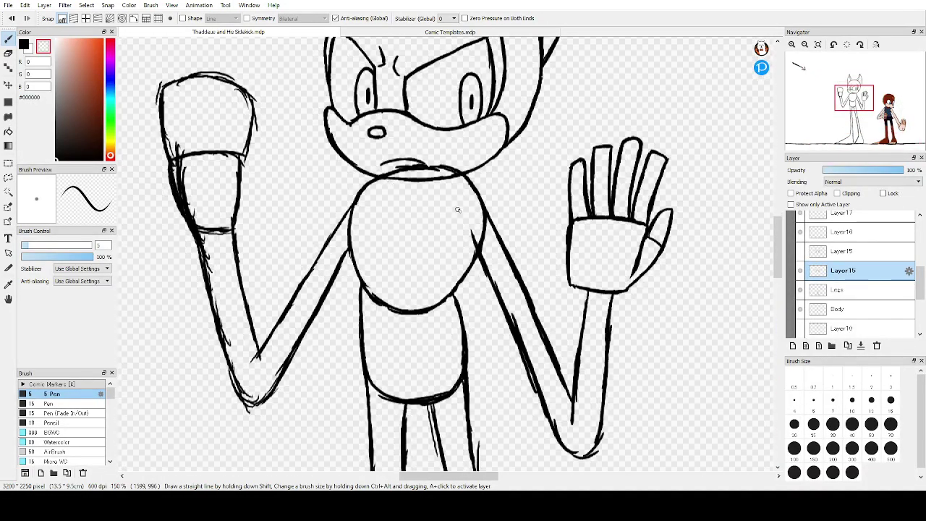
left_click(50, 405)
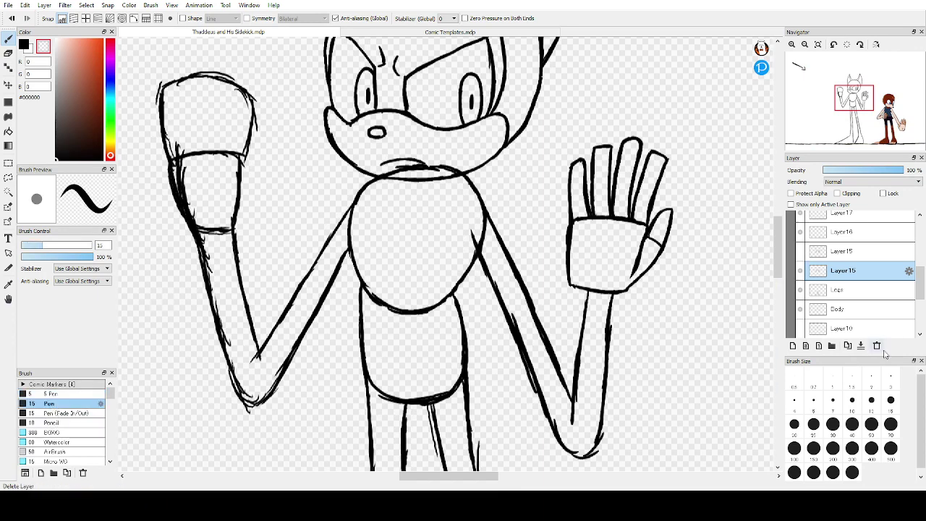
scroll(875, 296, "down", 1)
left_click(859, 291)
left_click(803, 293)
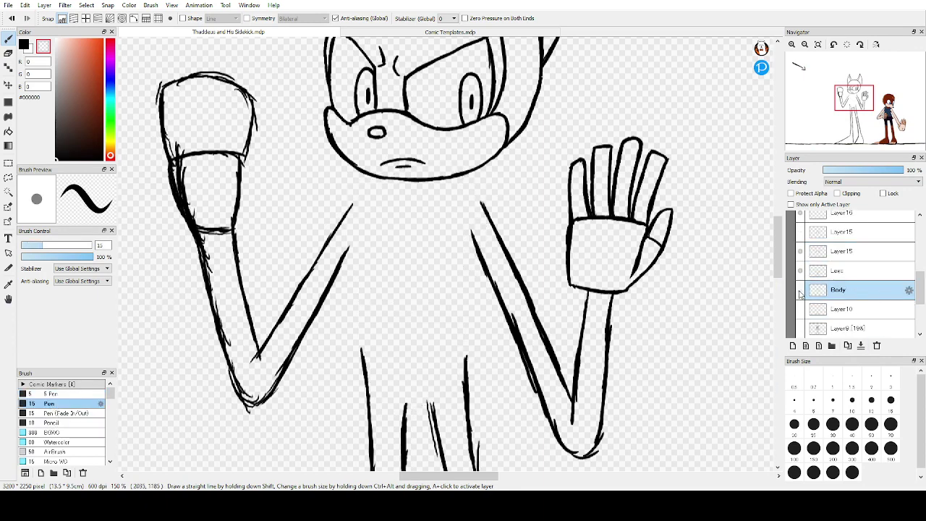
left_click(804, 293)
scroll(414, 142, "up", 1)
scroll(414, 142, "up", 2)
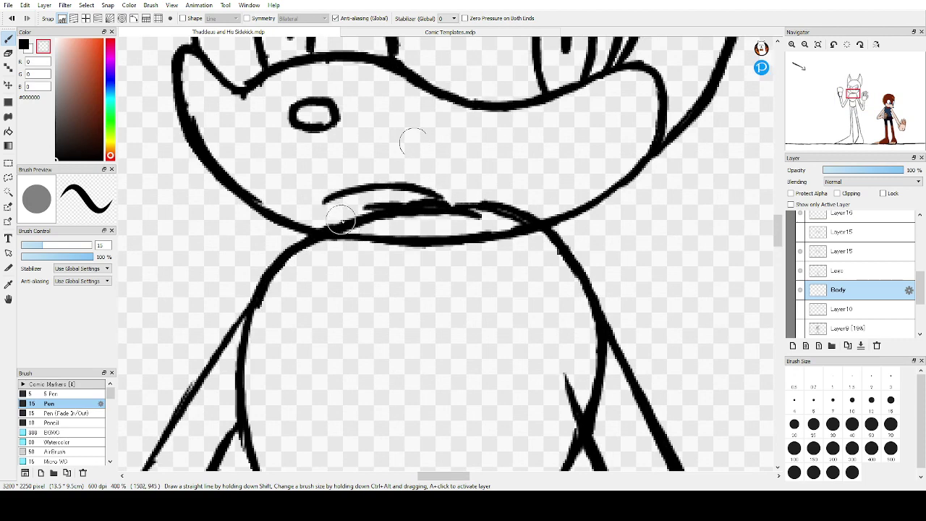
mouse_move(323, 212)
left_mouse_down()
mouse_move(375, 220)
mouse_move(367, 210)
mouse_move(375, 202)
mouse_move(416, 214)
mouse_move(503, 211)
left_mouse_up()
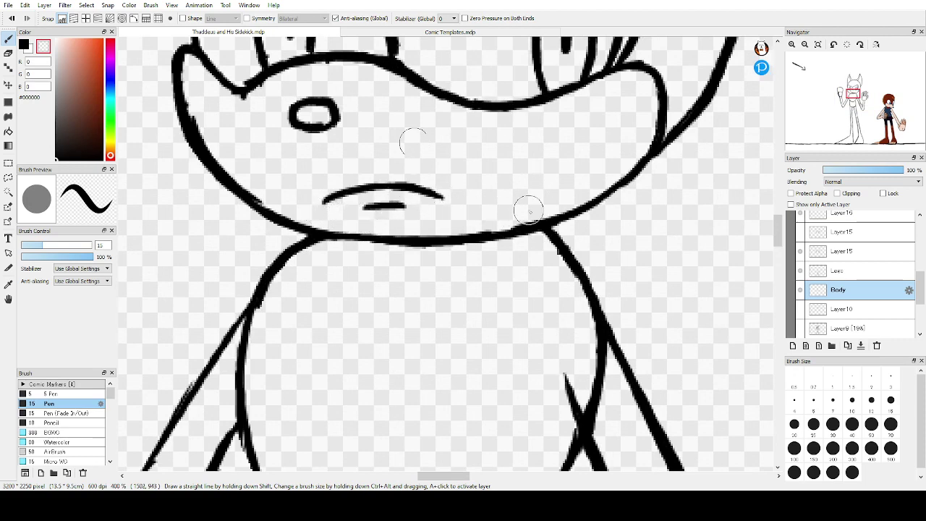
Make Layer15, which holds the arm and hand linework, the active layer
scroll(507, 173, "down", 4)
scroll(479, 179, "up", 4)
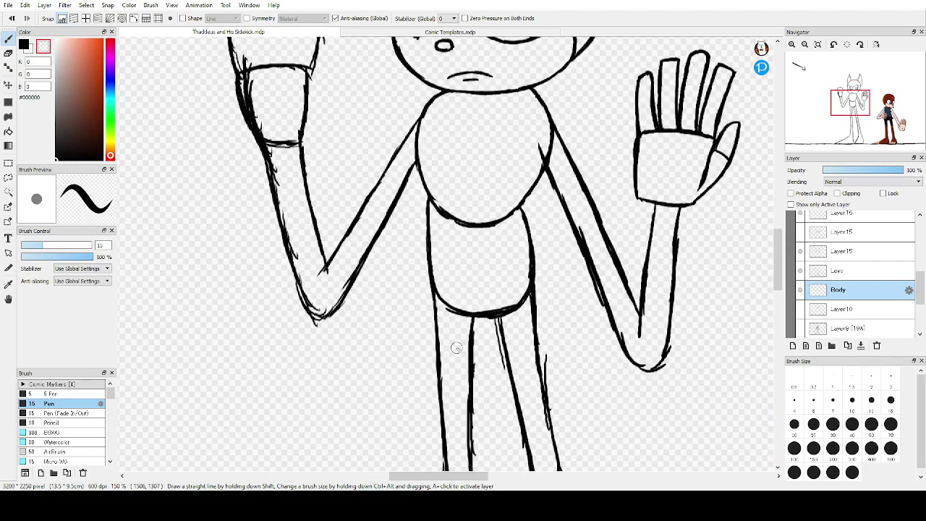
scroll(495, 180, "up", 3)
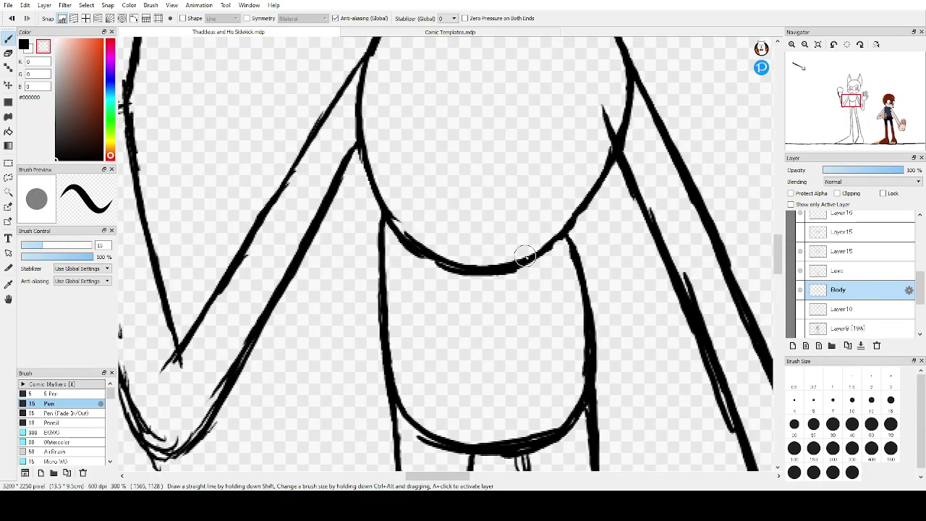
left_click(864, 253)
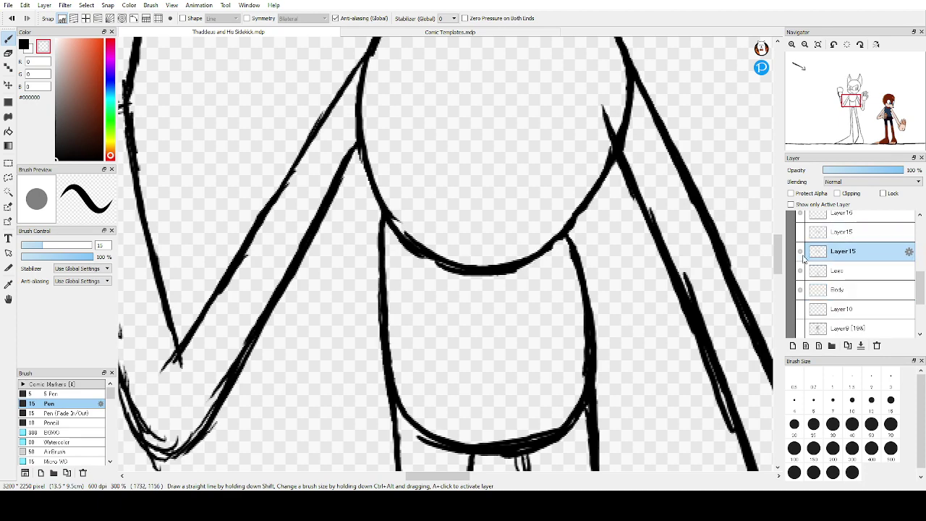
scroll(393, 217, "down", 1)
scroll(491, 220, "down", 2)
scroll(475, 233, "up", 2)
scroll(471, 246, "down", 1)
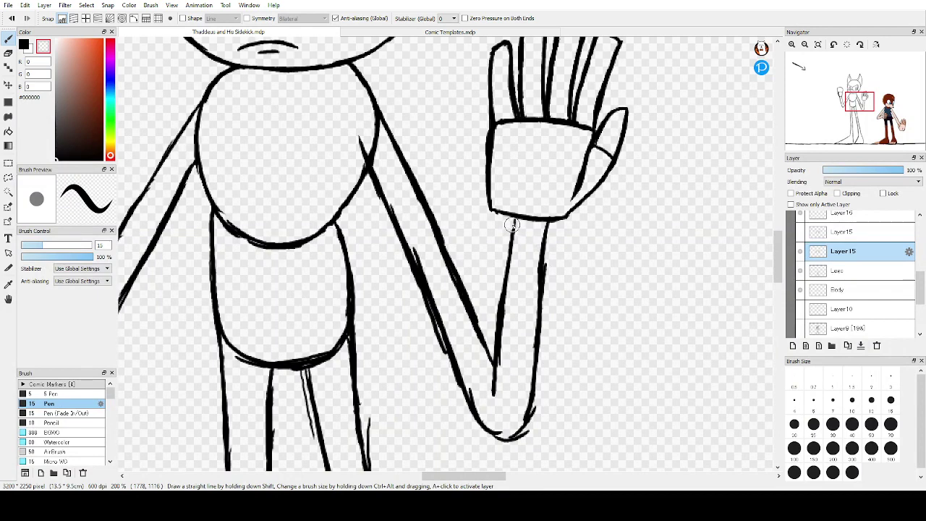
mouse_move(512, 225)
left_mouse_down()
mouse_move(497, 376)
mouse_move(507, 347)
left_mouse_up()
key("ctrl+z")
scroll(527, 185, "down", 3)
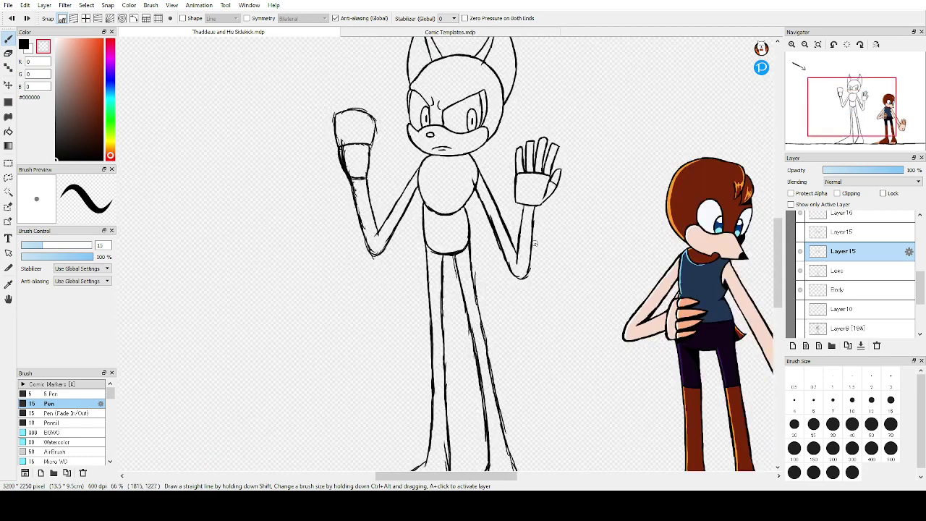
Duplicate Layer15 with the lower copy hidden, and erase both forearm edges between the open palm and the elbow on the visible copy
scroll(532, 215, "up", 3)
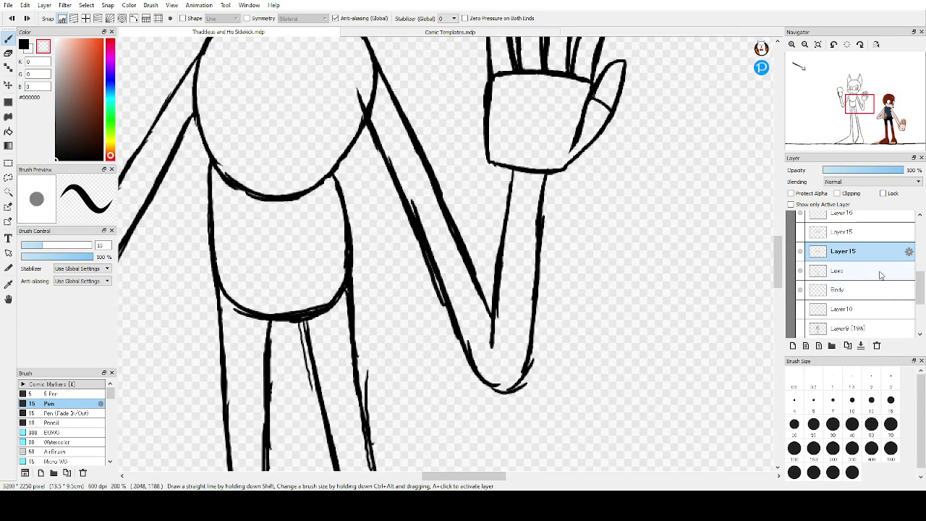
left_click(848, 346)
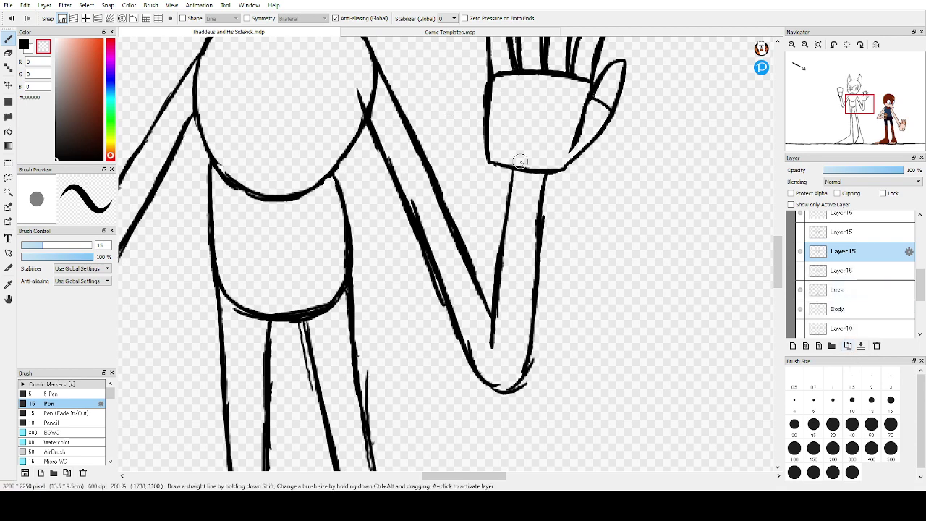
scroll(521, 161, "up", 1)
mouse_move(507, 187)
left_mouse_down()
mouse_move(486, 382)
mouse_move(492, 251)
mouse_move(508, 191)
left_mouse_up()
key("ctrl+z")
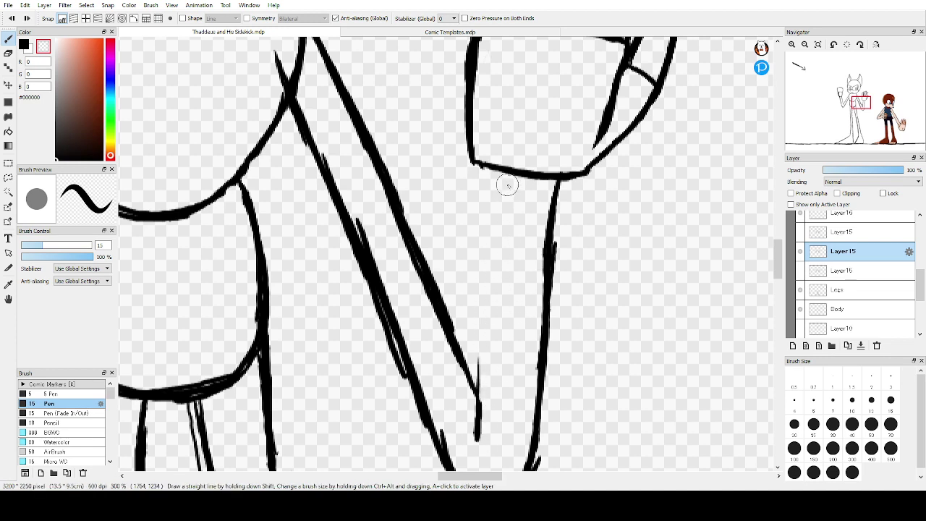
mouse_move(542, 221)
left_mouse_down()
mouse_move(554, 188)
mouse_move(533, 405)
left_mouse_up()
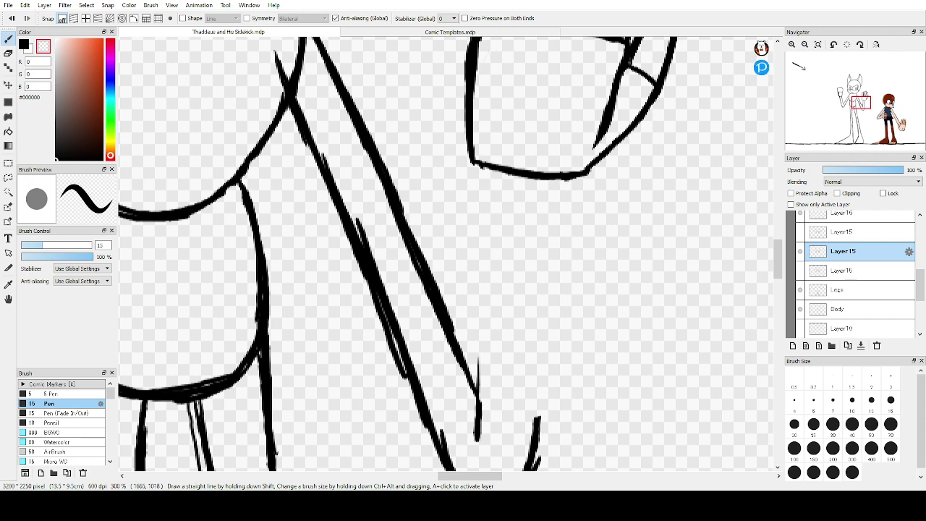
With the size 5 Pen in black, draw the upper part of the forearm's outer edge down from the palm's thumb-side wrist corner
left_click(24, 44)
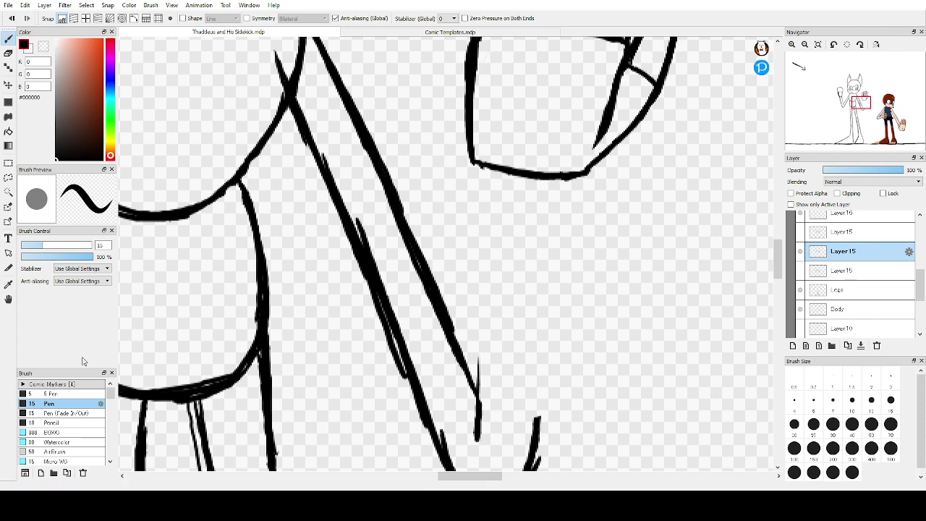
left_click(60, 393)
left_click_drag(572, 175, 537, 299)
key("ctrl+z")
key("ctrl+z")
key("ctrl+z")
left_click_drag(569, 190, 561, 259)
left_click_drag(565, 198, 551, 298)
left_click_drag(560, 229, 544, 346)
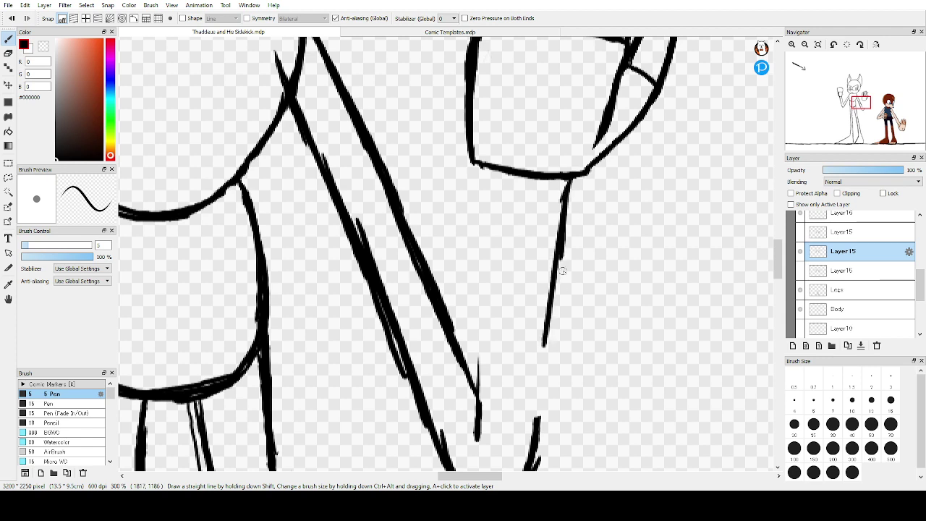
Extend the forearm's outer edge down to meet the remaining elbow stroke
left_click_drag(552, 298, 538, 379)
left_click_drag(542, 340, 536, 427)
key("ctrl+z")
left_click_drag(553, 311, 539, 417)
key("ctrl+z")
left_click_drag(546, 350, 538, 422)
mouse_move(547, 350)
left_mouse_down()
mouse_move(541, 442)
mouse_move(534, 432)
left_mouse_up()
key("ctrl+z")
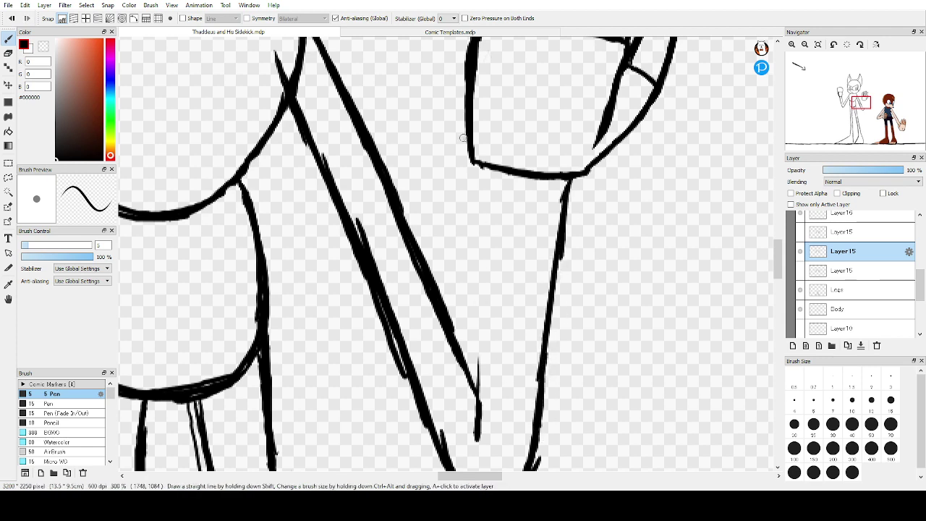
Draw a short first stretch of the forearm's inner edge down from the palm's body-side wrist corner
left_click_drag(476, 166, 486, 277)
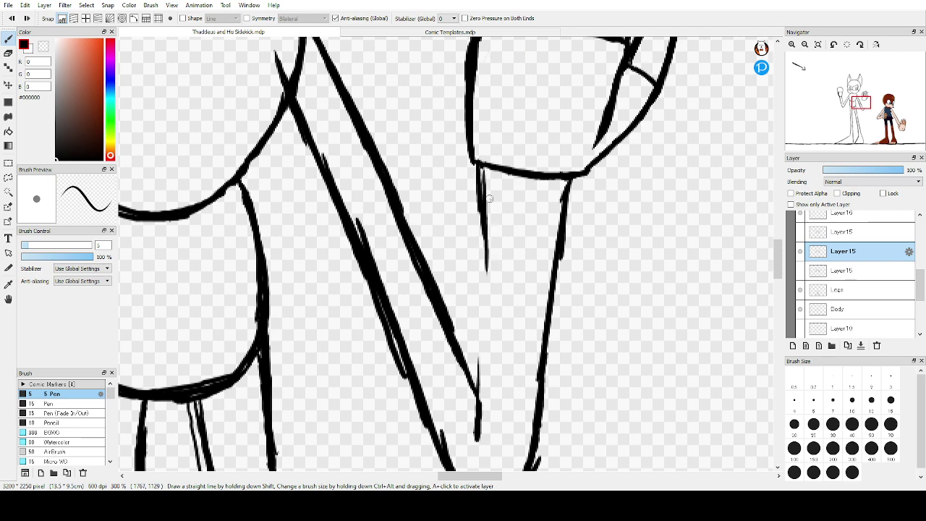
key("ctrl+z")
key("ctrl+z")
left_click_drag(483, 165, 488, 265)
left_click_drag(481, 168, 488, 284)
left_click_drag(485, 210, 486, 327)
left_click_drag(488, 235, 482, 353)
left_click_drag(488, 277, 480, 394)
key("ctrl+z")
left_click_drag(486, 318, 477, 433)
left_click_drag(483, 352, 474, 432)
key("ctrl+z")
key("ctrl+z")
key("ctrl+z")
key("ctrl+z")
key("ctrl+z")
key("ctrl+z")
key("ctrl+z")
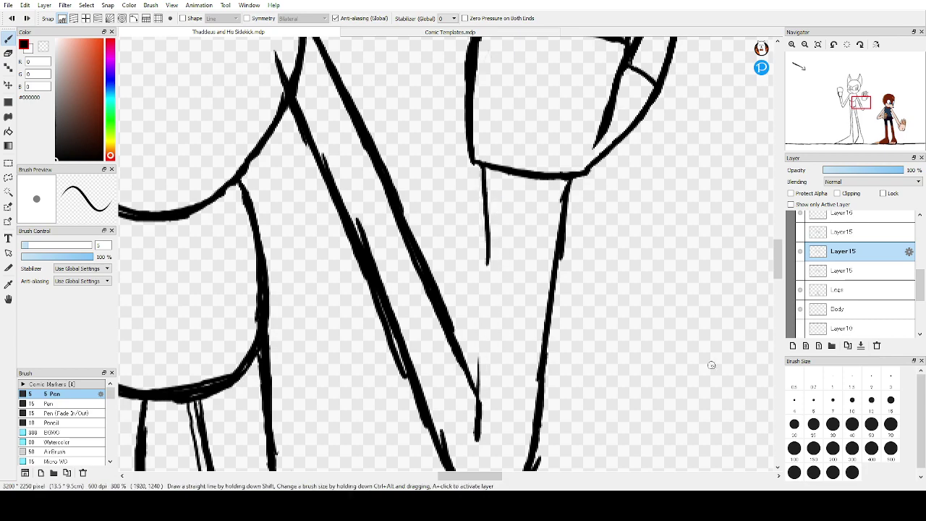
Continue the forearm's inner edge in a gentle curve down to the elbow crease and thicken it with overlapping strokes
scroll(712, 364, "down", 5)
scroll(655, 338, "up", 5)
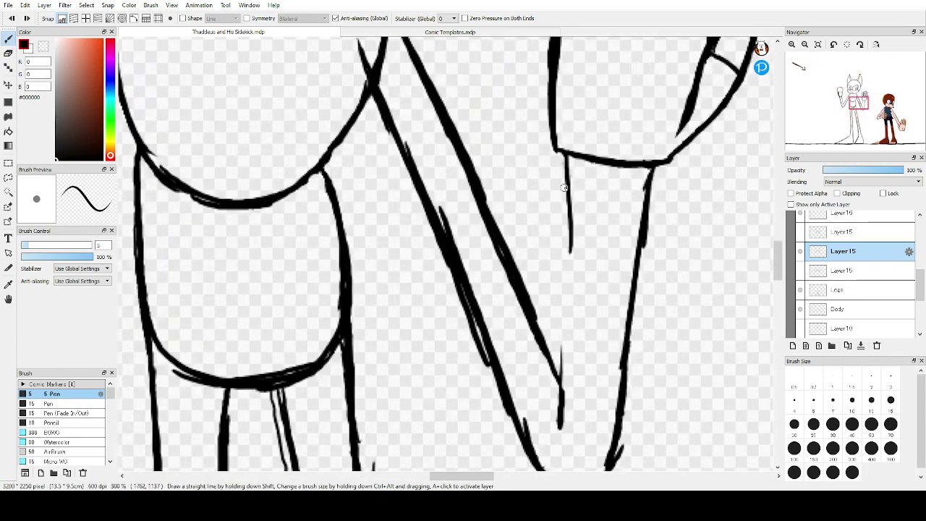
left_click_drag(567, 156, 571, 277)
left_click_drag(571, 209, 565, 340)
left_click_drag(570, 258, 562, 381)
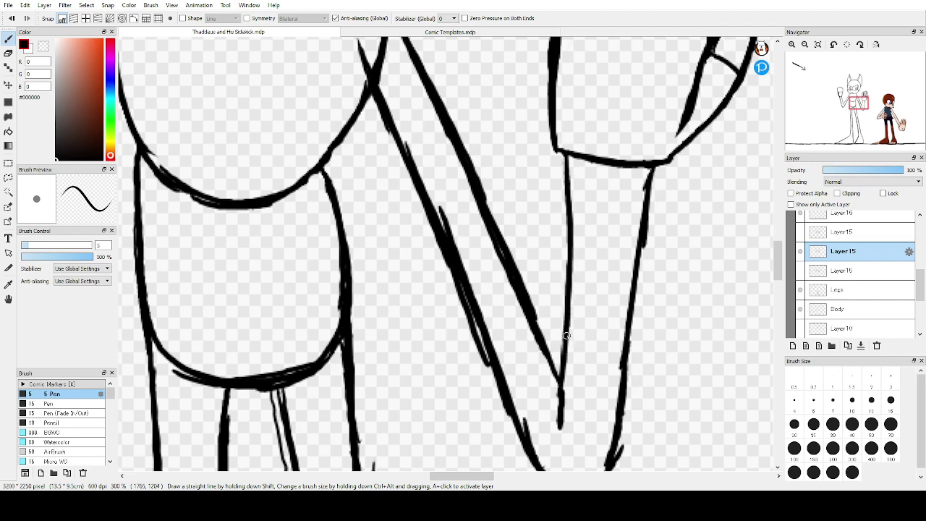
left_click_drag(567, 336, 554, 429)
left_click_drag(567, 348, 553, 433)
left_click_drag(564, 372, 559, 402)
left_click_drag(568, 345, 555, 405)
left_click_drag(565, 365, 570, 197)
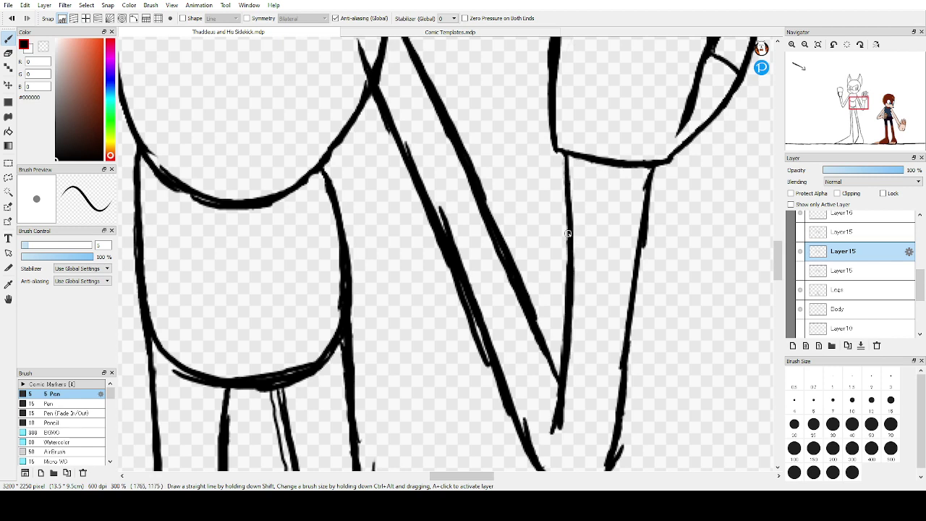
Thicken the tops of both forearm edges and blend them into the palm's wrist corners
mouse_move(568, 234)
left_mouse_down()
mouse_move(561, 153)
mouse_move(564, 170)
left_mouse_up()
left_click_drag(556, 123, 563, 158)
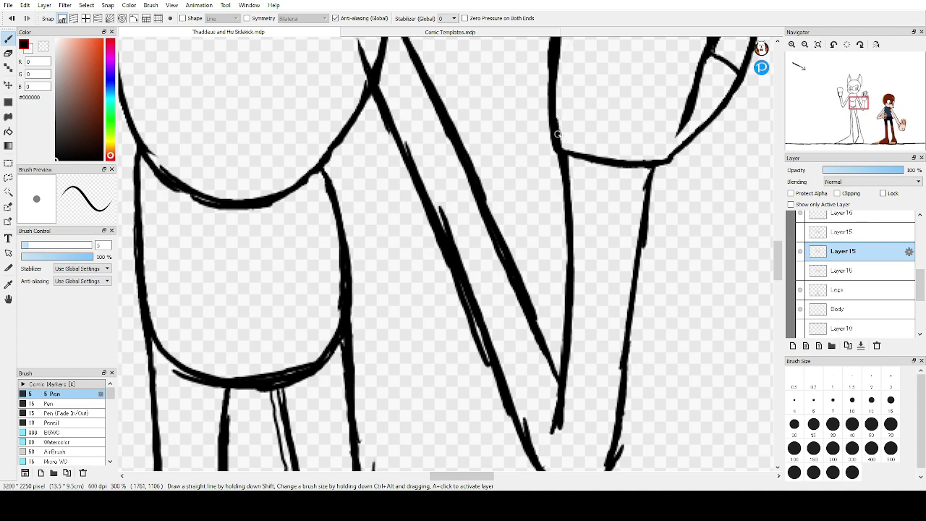
scroll(570, 138, "down", 3)
scroll(580, 109, "up", 3)
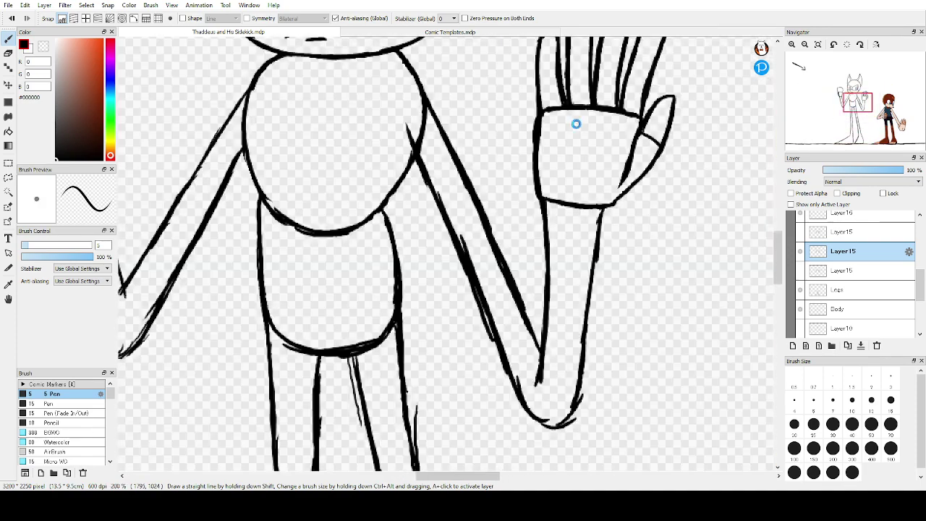
mouse_move(612, 283)
left_mouse_down()
mouse_move(625, 246)
mouse_move(624, 254)
left_mouse_up()
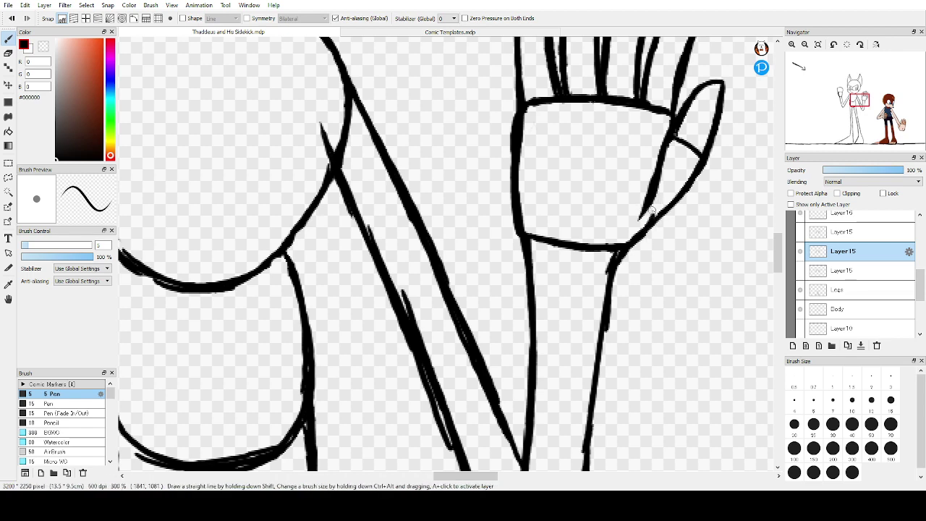
Trim the lower tip of the thumb-base line inside the palm using transparent colour
left_click(43, 46)
left_click_drag(636, 220, 636, 220)
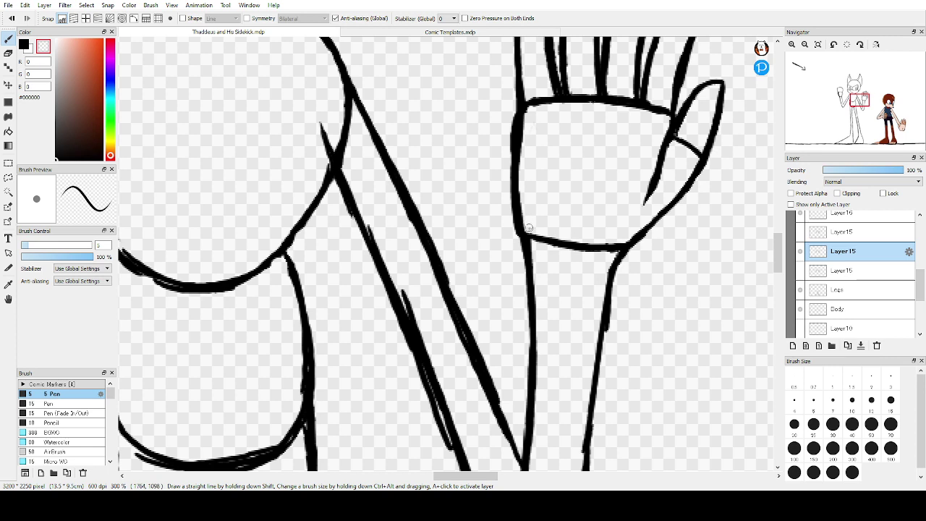
Try removing the wrist line between the palm and forearm, then restore it
mouse_move(550, 238)
left_mouse_down()
mouse_move(600, 235)
mouse_move(583, 257)
mouse_move(610, 251)
left_mouse_up()
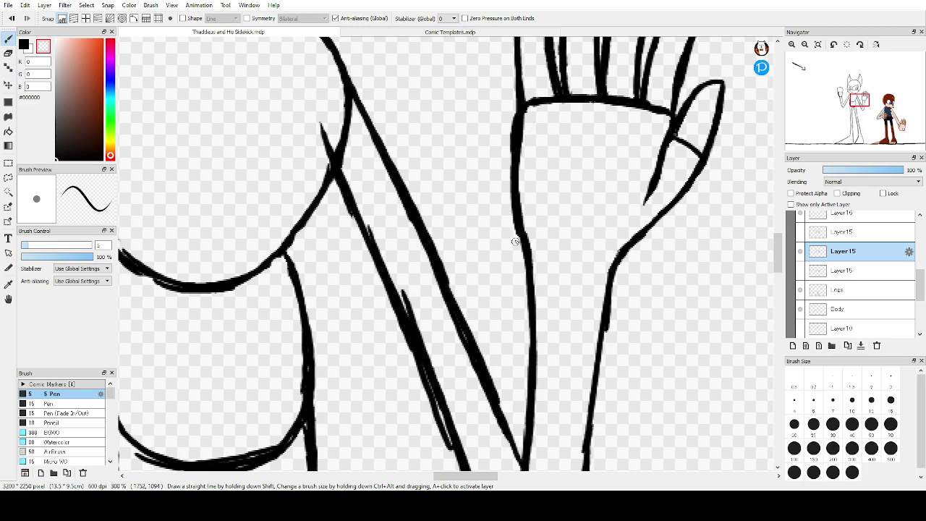
scroll(515, 196, "down", 5)
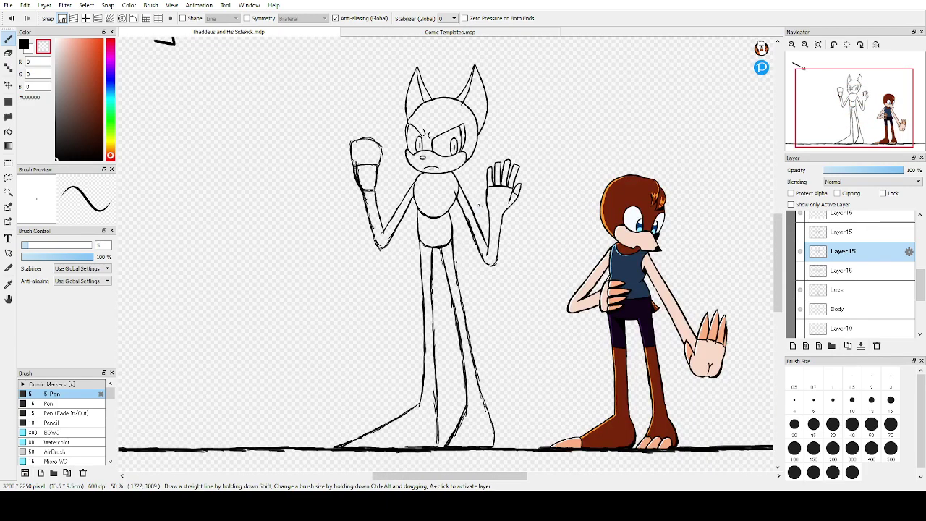
scroll(568, 201, "up", 4)
scroll(568, 201, "up", 1)
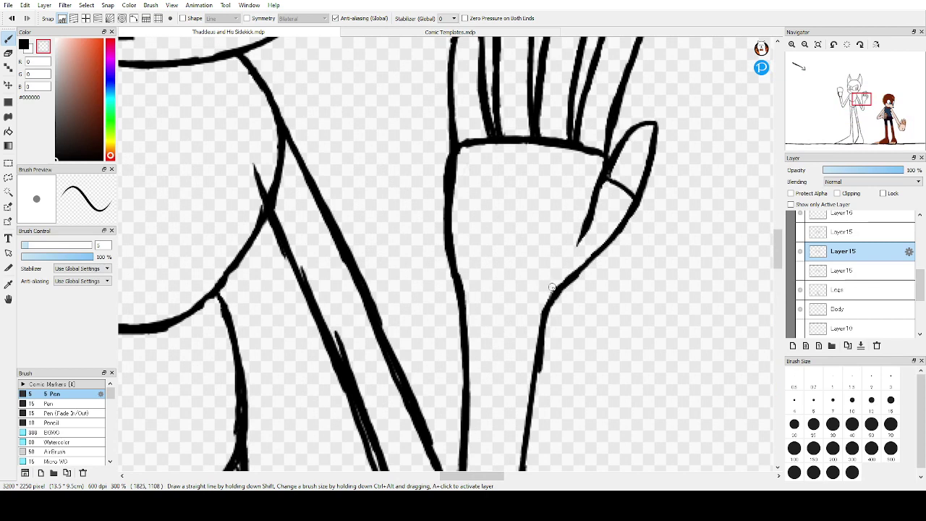
left_click(551, 287, "shift")
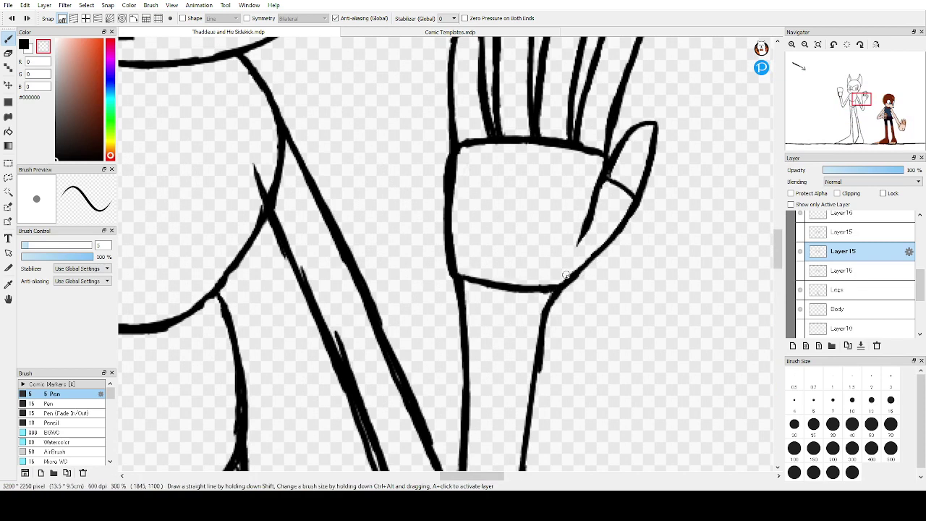
Erase the palm's lower outline below the thumb and draw a curved black palm edge from the thumb joint to the wrist
mouse_move(576, 275)
left_mouse_down()
mouse_move(569, 281)
mouse_move(596, 256)
left_mouse_up()
left_click(27, 46)
left_click_drag(605, 178, 597, 250)
mouse_move(602, 198)
left_mouse_down()
mouse_move(585, 275)
mouse_move(593, 251)
mouse_move(576, 276)
mouse_move(555, 283)
mouse_move(582, 276)
left_mouse_up()
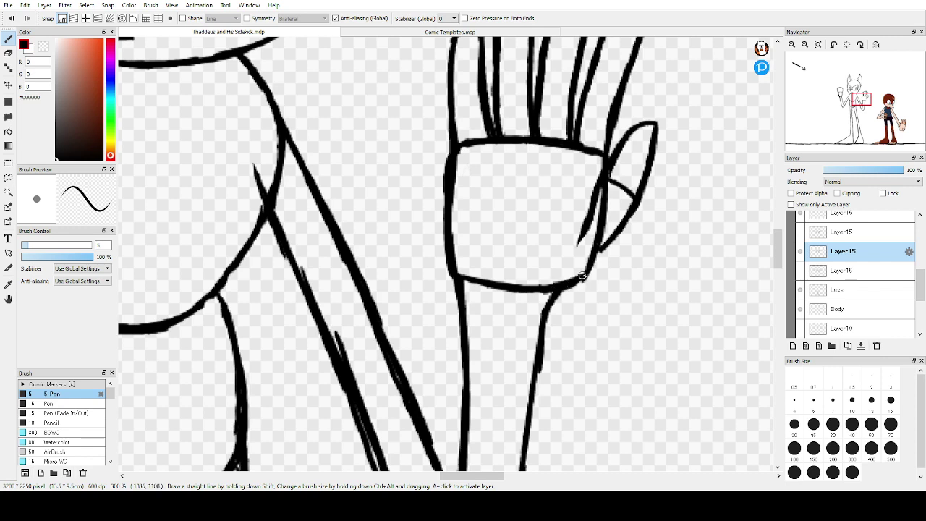
With the size 15 Pen in transparent colour, erase the old slanted thumb-base line and part of the new edge where it meets the thumb
left_click(44, 46)
left_click(51, 403)
mouse_move(580, 215)
left_mouse_down()
mouse_move(594, 176)
mouse_move(599, 185)
left_mouse_up()
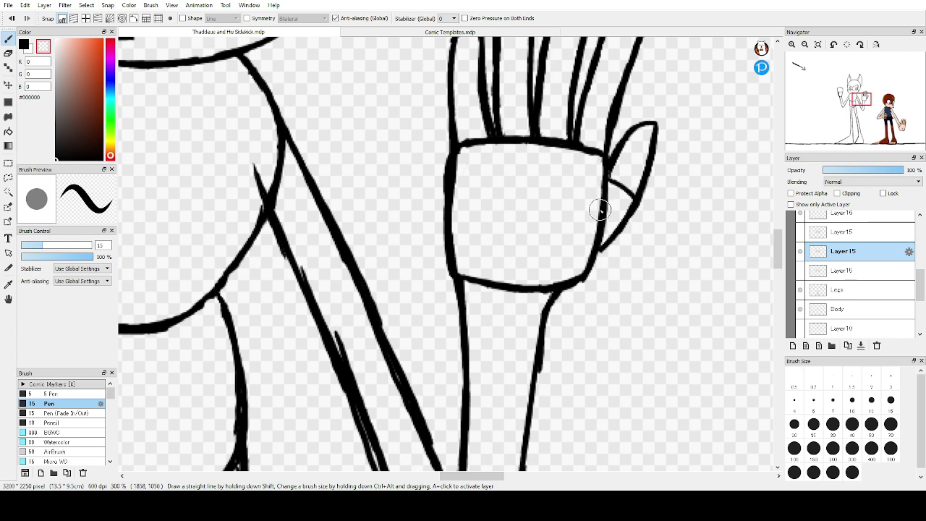
mouse_move(591, 245)
left_mouse_down()
mouse_move(611, 202)
mouse_move(596, 247)
mouse_move(582, 268)
mouse_move(600, 235)
mouse_move(579, 268)
mouse_move(590, 252)
mouse_move(585, 263)
mouse_move(556, 284)
left_mouse_up()
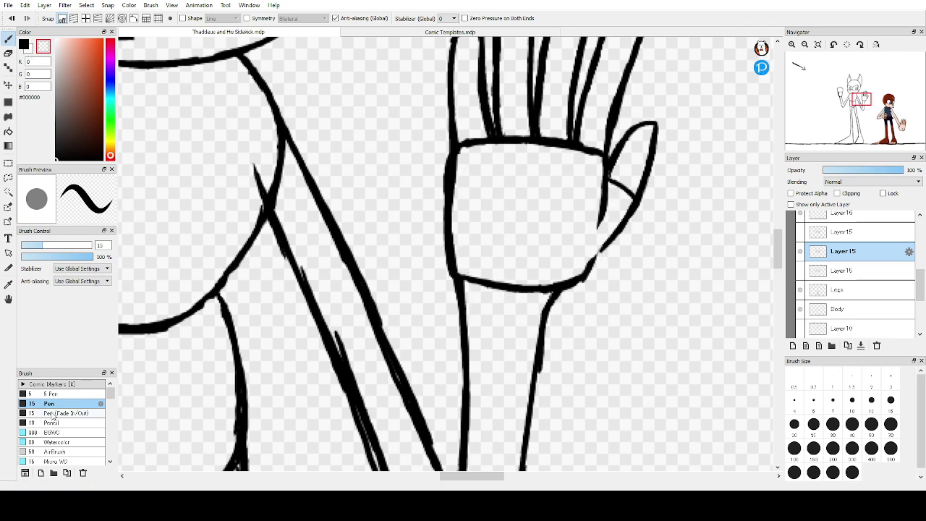
Close the gap between the thumb's base and the wrist corner with the size 5 Pen in black
scroll(356, 189, "down", 3)
scroll(391, 177, "up", 2)
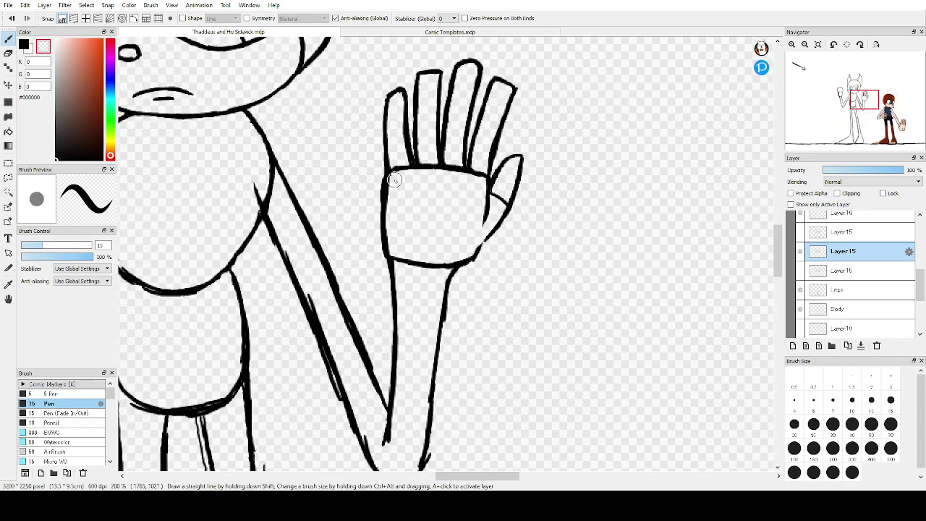
scroll(420, 196, "up", 2)
scroll(455, 238, "down", 2)
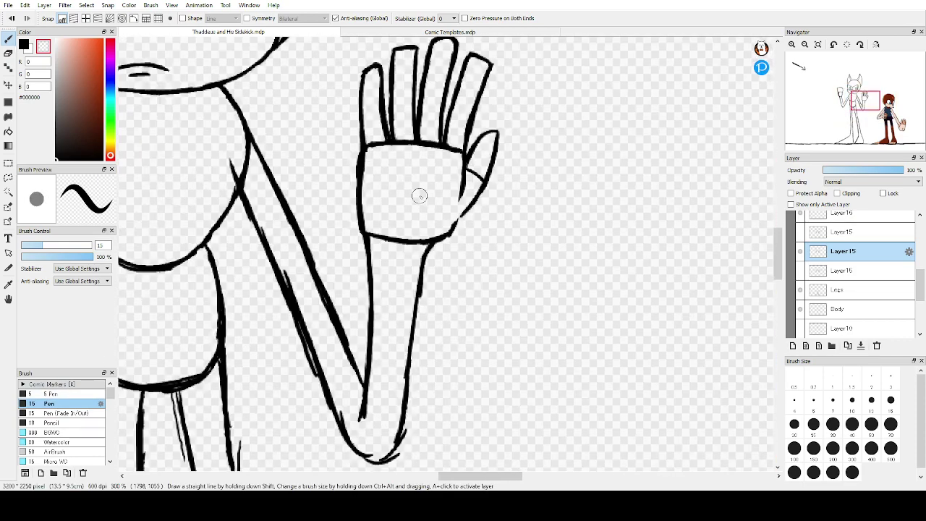
scroll(420, 193, "up", 2)
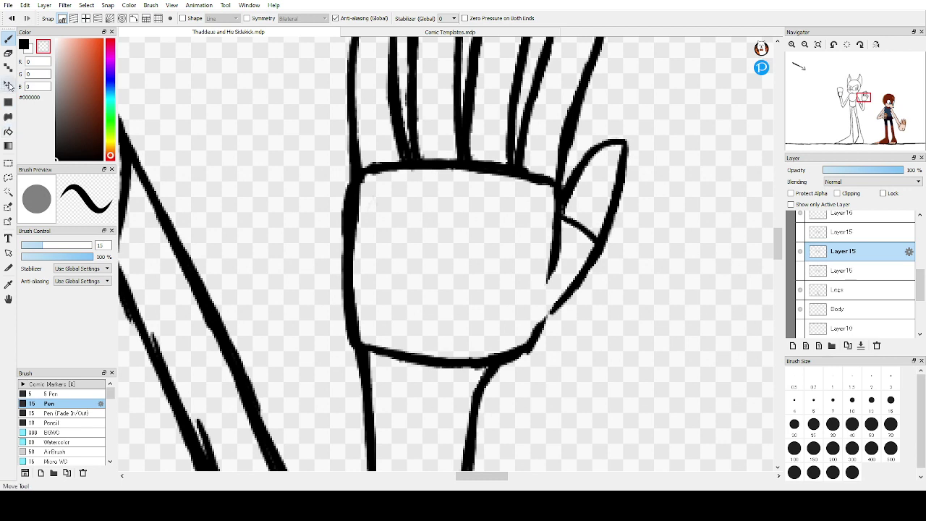
left_click(52, 393)
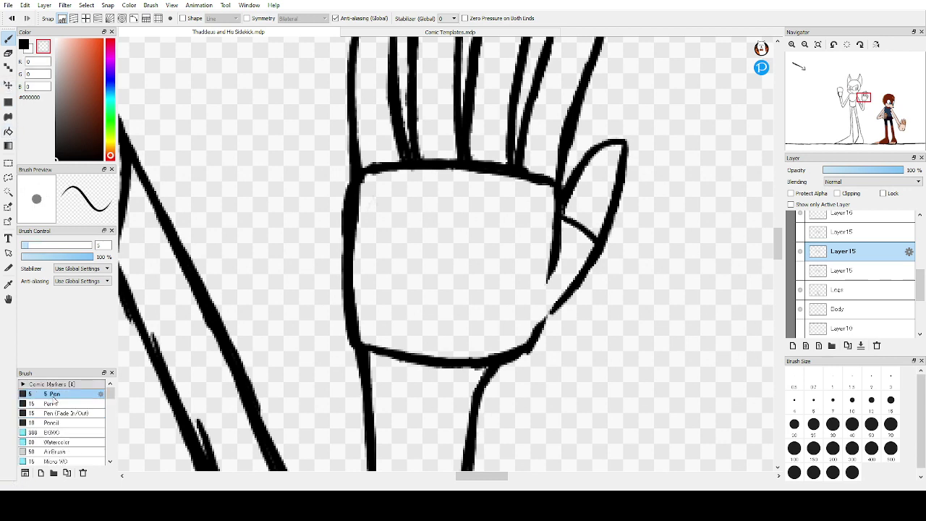
mouse_move(533, 333)
left_mouse_down()
mouse_move(542, 301)
mouse_move(555, 307)
left_mouse_up()
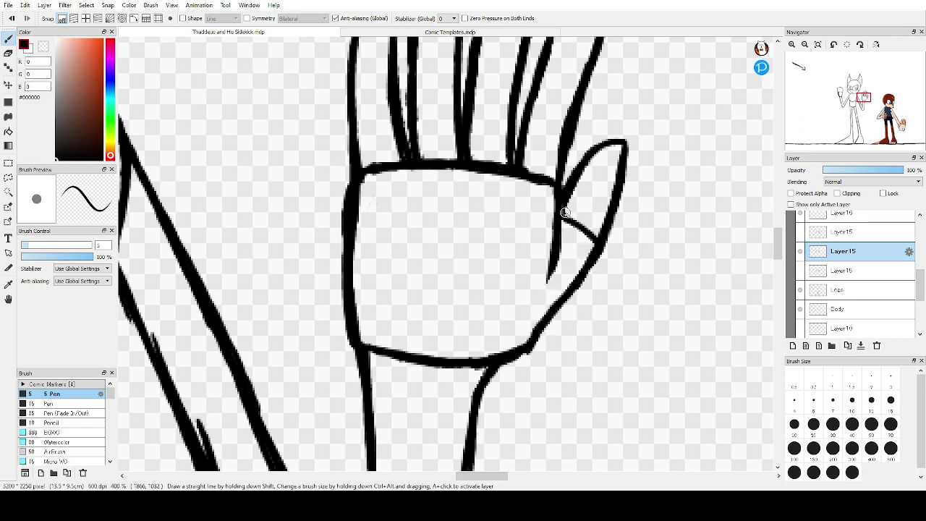
Thin the upper arm's body-side line and erase the stray strokes around the elbow's bottom with the size 15 Pen in transparent colour
scroll(460, 221, "down", 4)
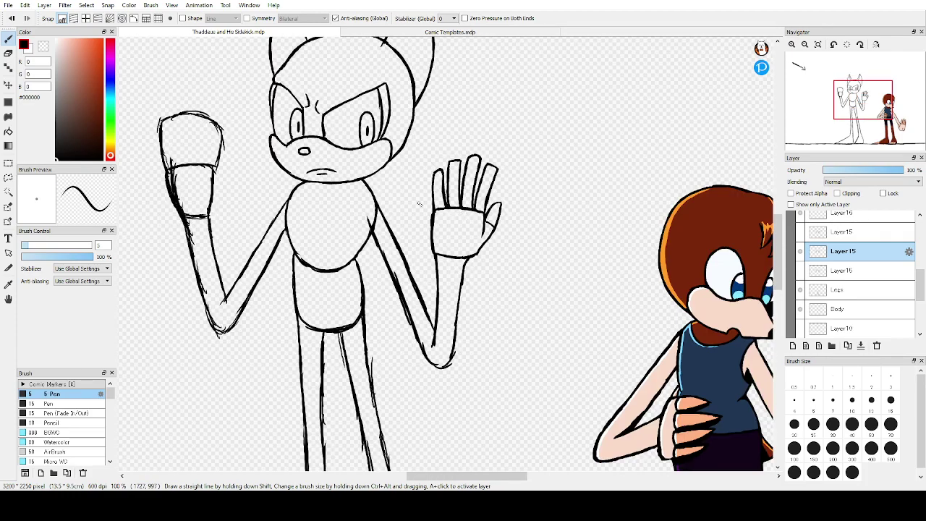
scroll(419, 203, "up", 3)
scroll(419, 202, "down", 4)
scroll(245, 106, "up", 5)
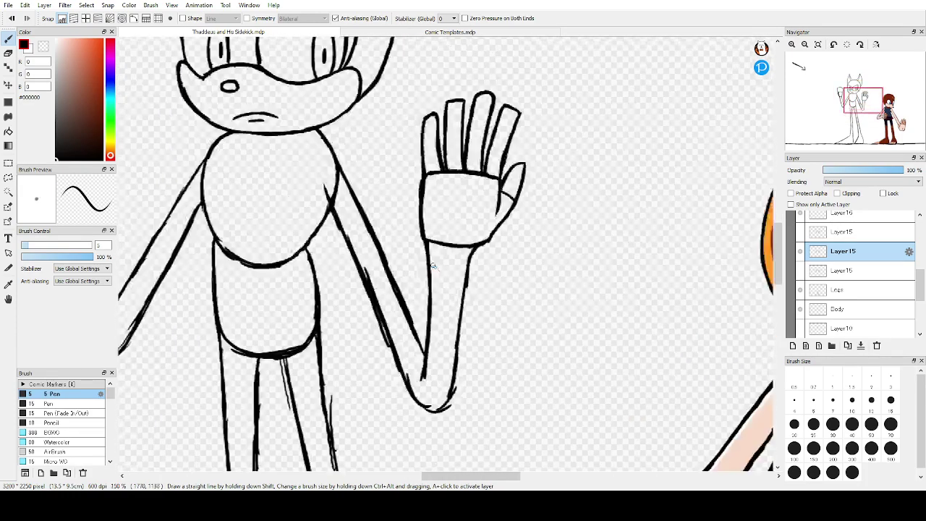
left_click(44, 46)
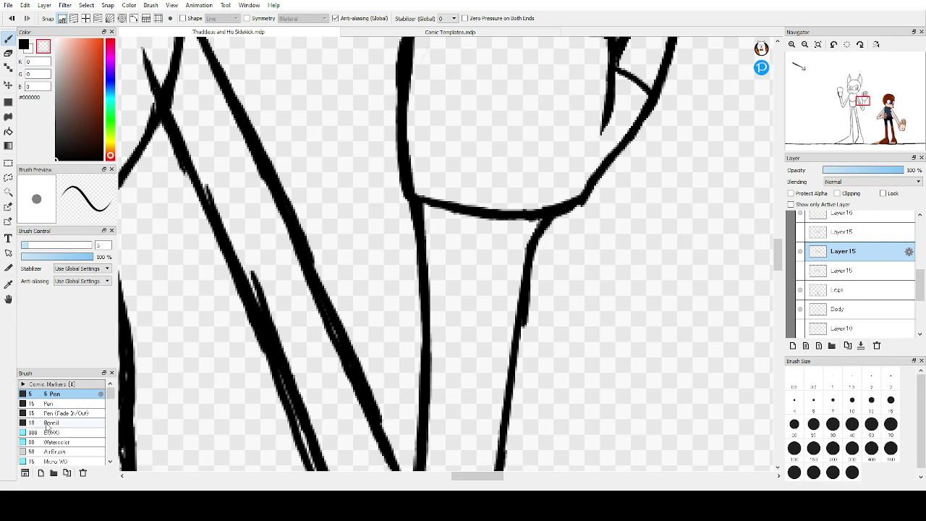
scroll(286, 257, "down", 4)
scroll(250, 298, "up", 3)
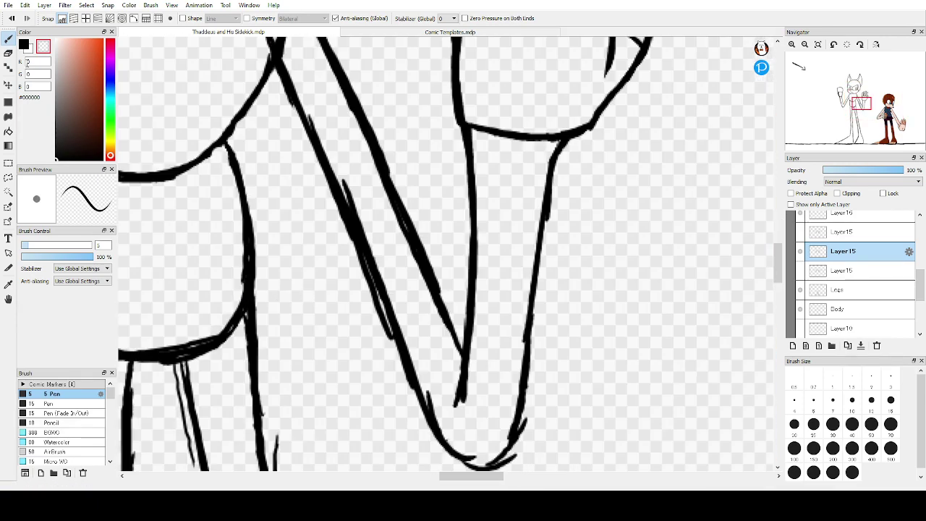
left_click(45, 404)
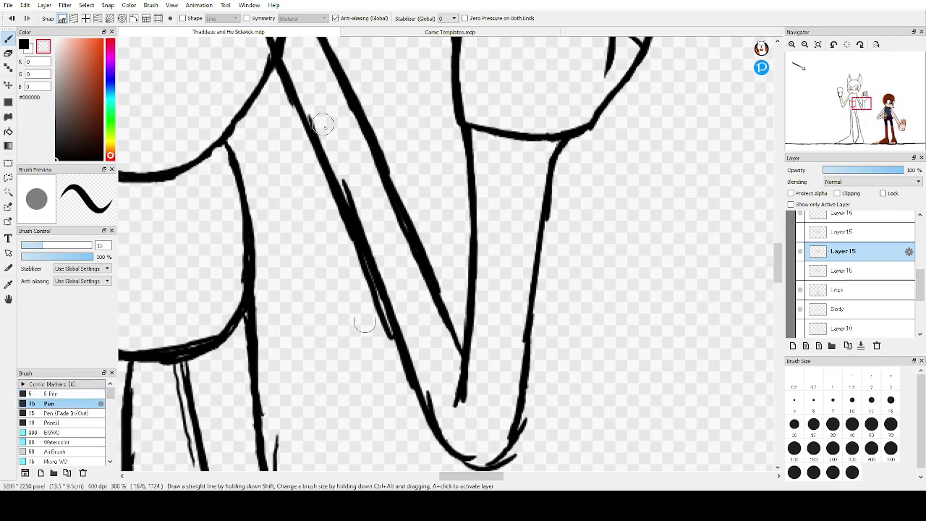
left_click_drag(328, 144, 396, 294)
left_click_drag(364, 225, 416, 353)
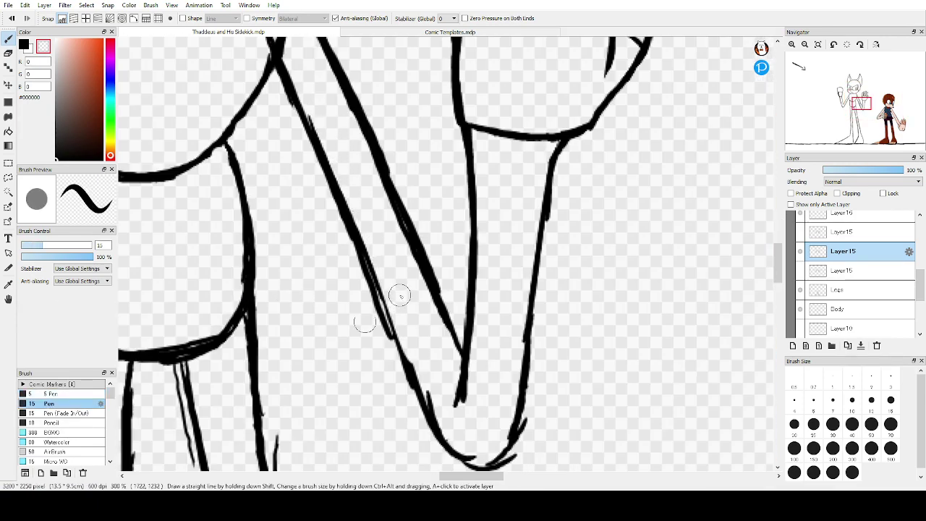
key("ctrl+z")
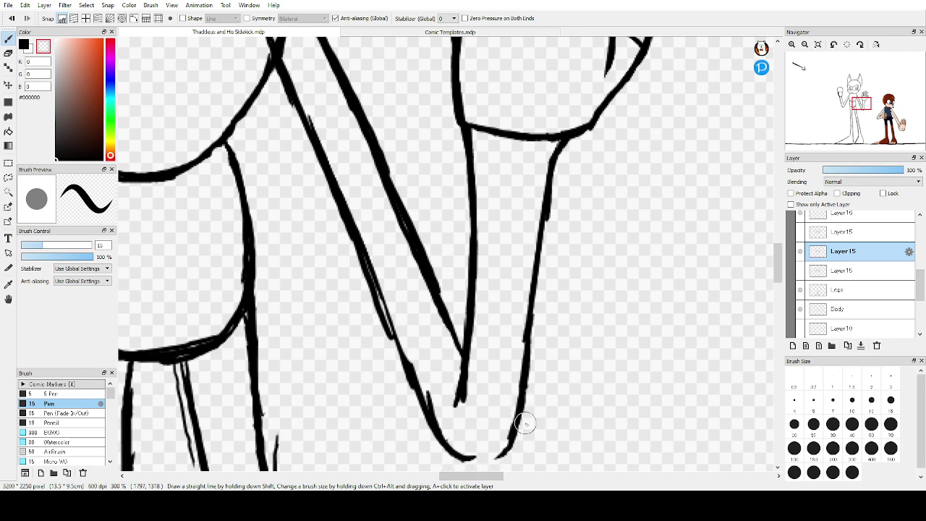
Redraw the elbow's rounded bottom with the size 5 Pen in black and thicken the forearm's outer edge above it
scroll(457, 219, "down", 5)
scroll(459, 230, "up", 5)
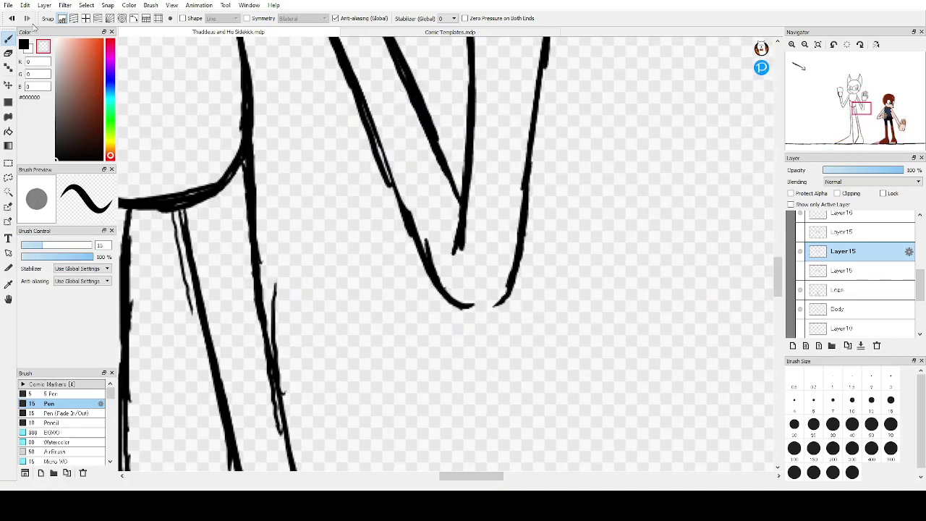
left_click(52, 395)
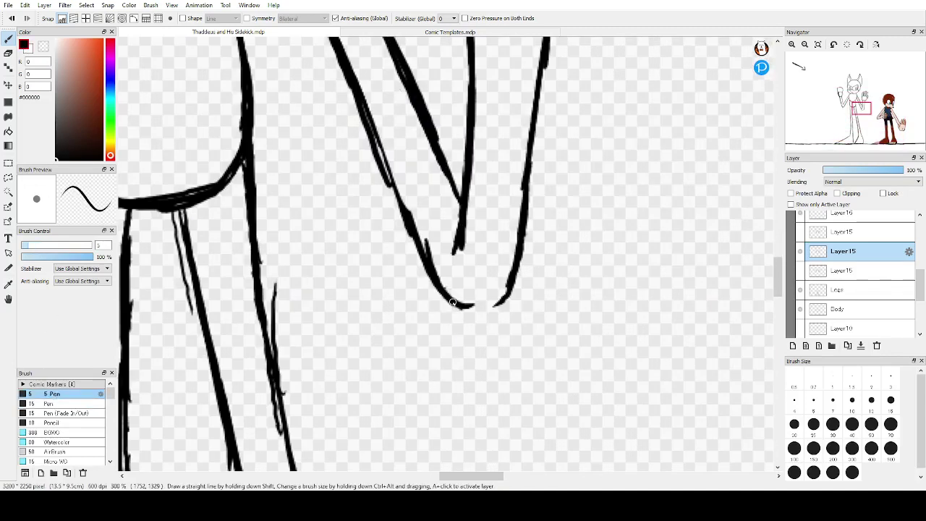
mouse_move(452, 302)
left_mouse_down()
mouse_move(507, 297)
mouse_move(481, 310)
mouse_move(518, 267)
mouse_move(508, 296)
mouse_move(522, 222)
left_mouse_up()
mouse_move(521, 257)
left_mouse_down()
mouse_move(530, 161)
mouse_move(530, 190)
mouse_move(534, 183)
mouse_move(531, 103)
left_mouse_up()
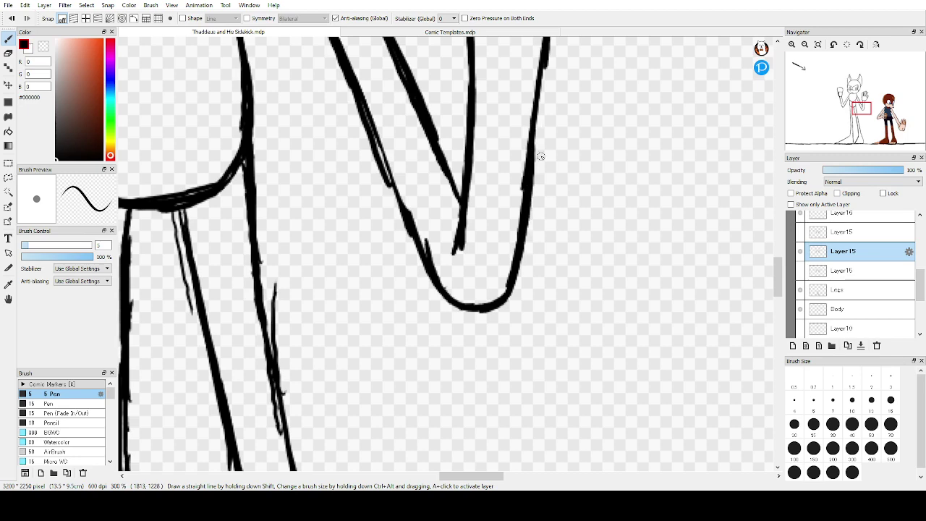
scroll(460, 217, "down", 8)
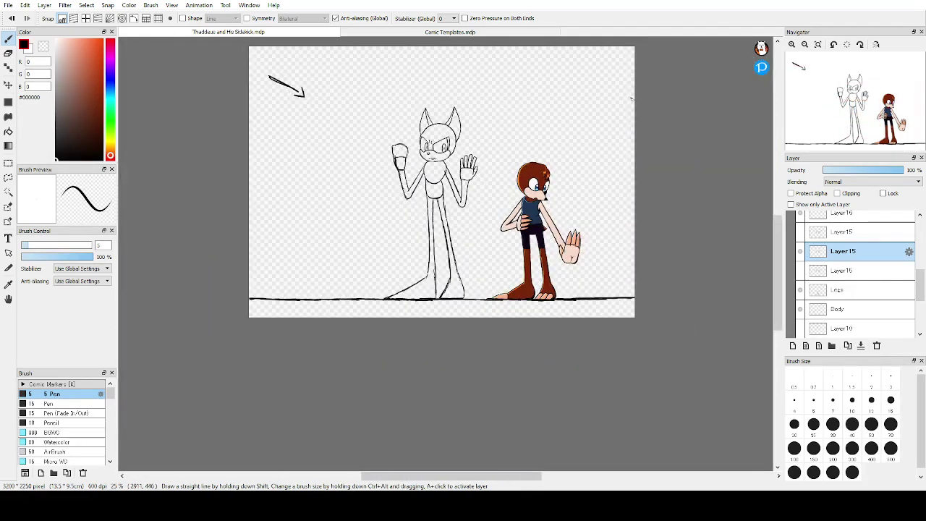
Solidify both upper-arm lines of the open-hand arm with the size 5 Pen in black, filling the gaps down towards the elbow
left_click(817, 44)
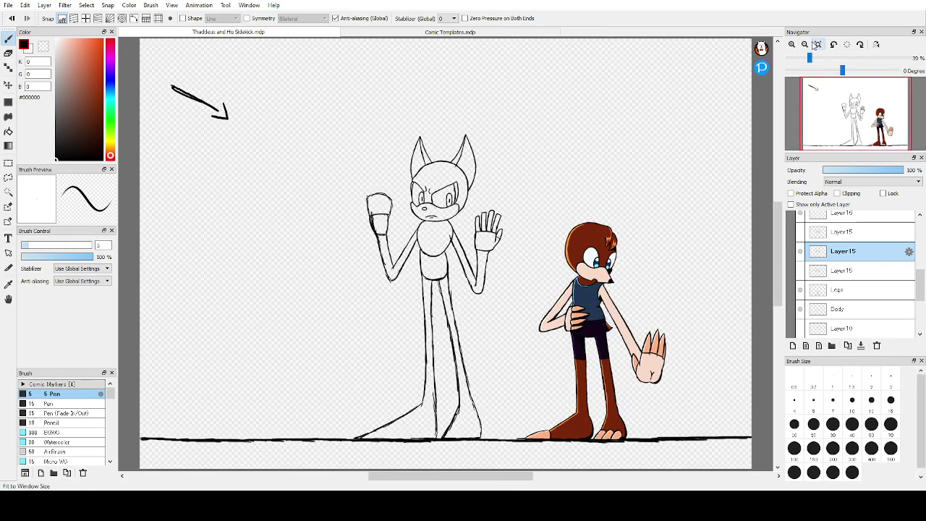
scroll(474, 263, "up", 6)
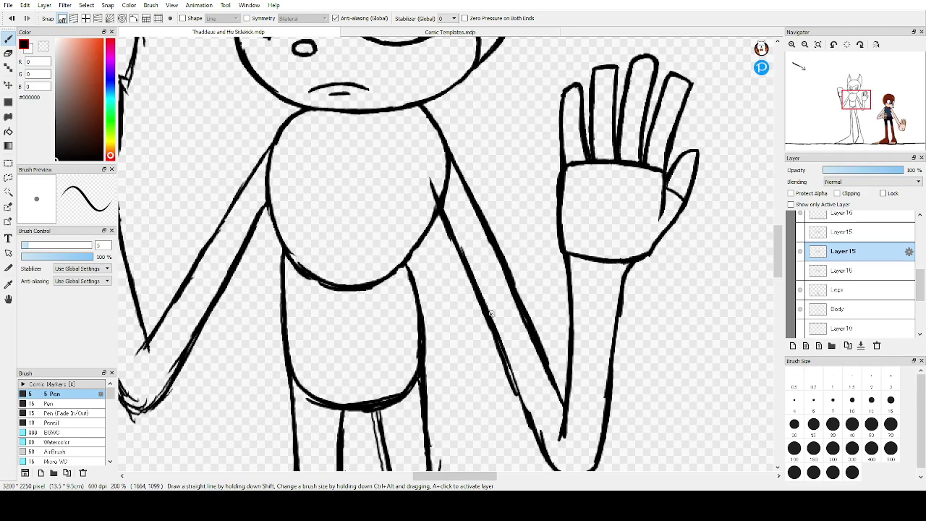
scroll(484, 279, "down", 1)
scroll(428, 147, "up", 3)
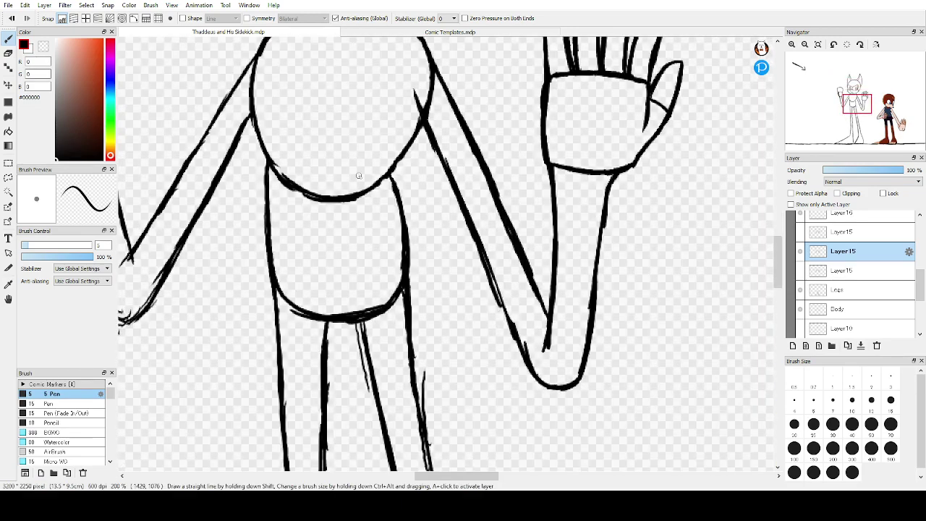
left_click_drag(495, 273, 529, 335)
key("ctrl+z")
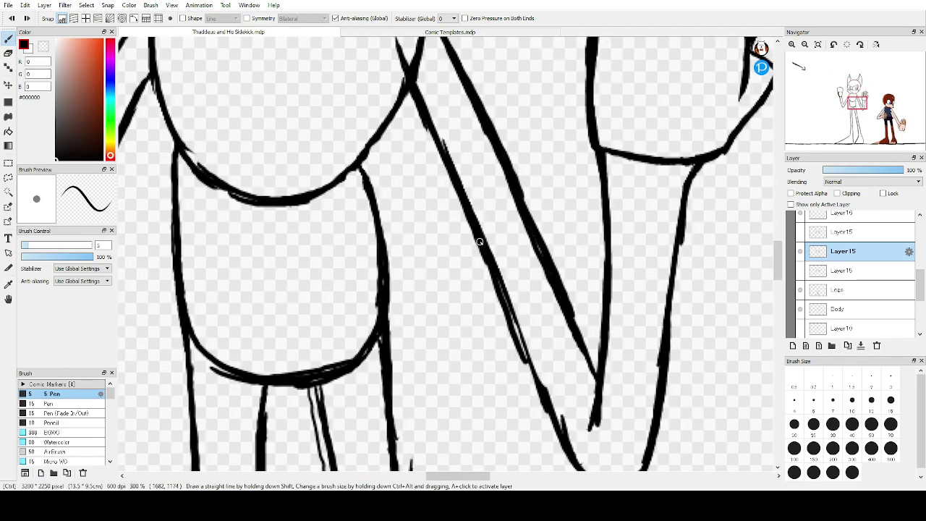
left_click_drag(476, 238, 502, 295)
key("ctrl+z")
left_click_drag(515, 326, 543, 409)
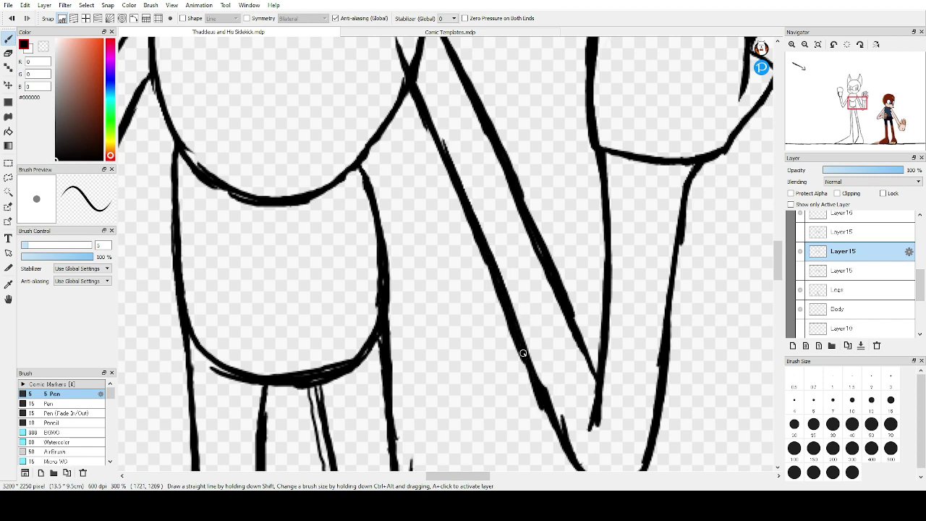
left_click_drag(505, 316, 556, 441)
key("ctrl+z")
left_click_drag(577, 339, 596, 385)
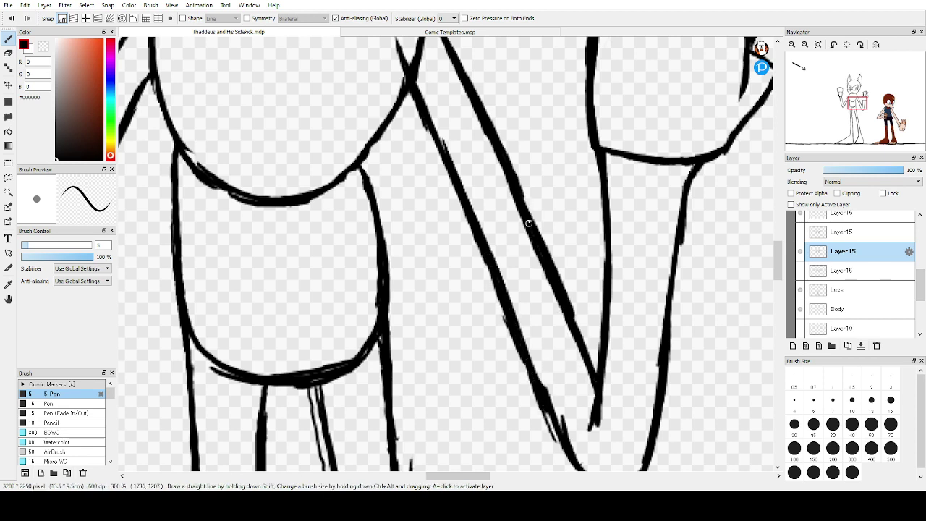
Thin the same arm's body-side line and erase its stray edges down to the elbow with the size 5 Pen in transparent colour
left_click(43, 47)
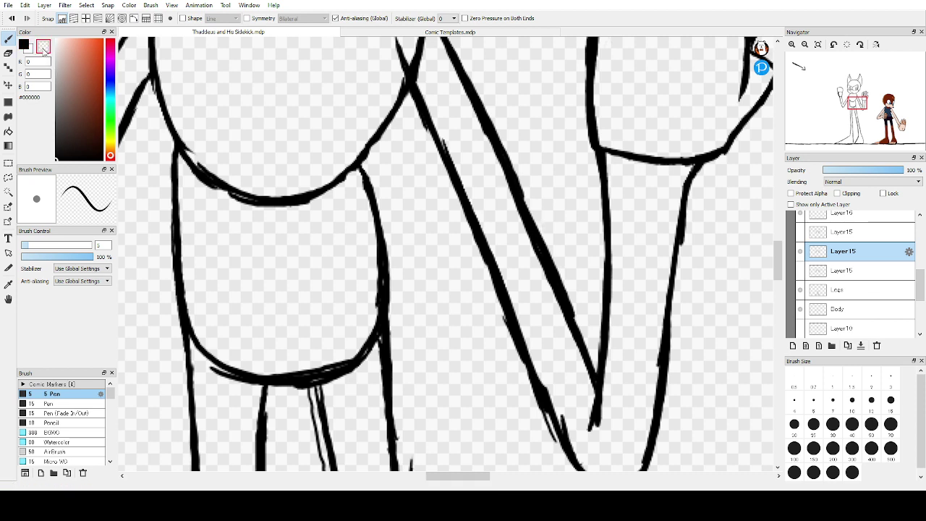
left_click_drag(445, 140, 523, 326)
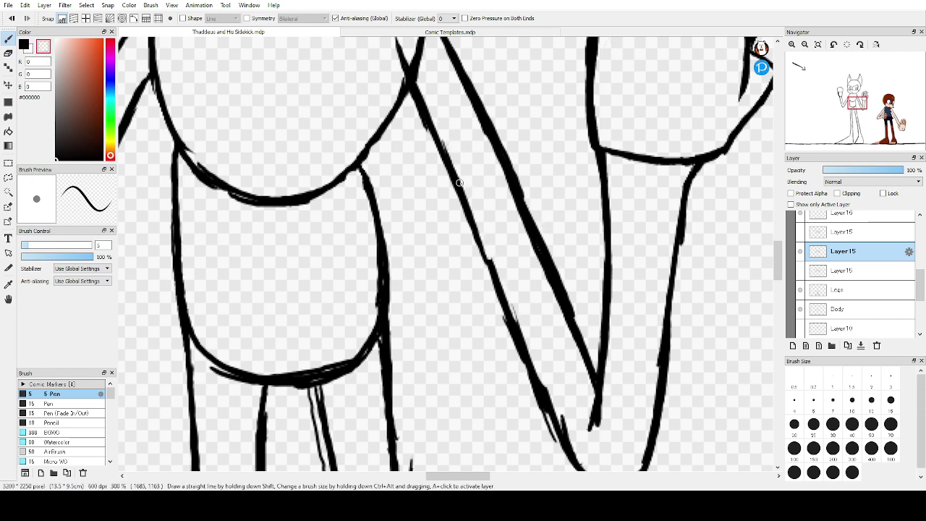
key("ctrl+z")
key("ctrl+z")
left_click_drag(445, 142, 488, 243)
left_click_drag(475, 211, 570, 456)
key("ctrl+z")
mouse_move(551, 386)
left_mouse_down()
mouse_move(581, 432)
mouse_move(542, 374)
mouse_move(582, 455)
mouse_move(547, 409)
mouse_move(558, 453)
mouse_move(544, 415)
left_mouse_up()
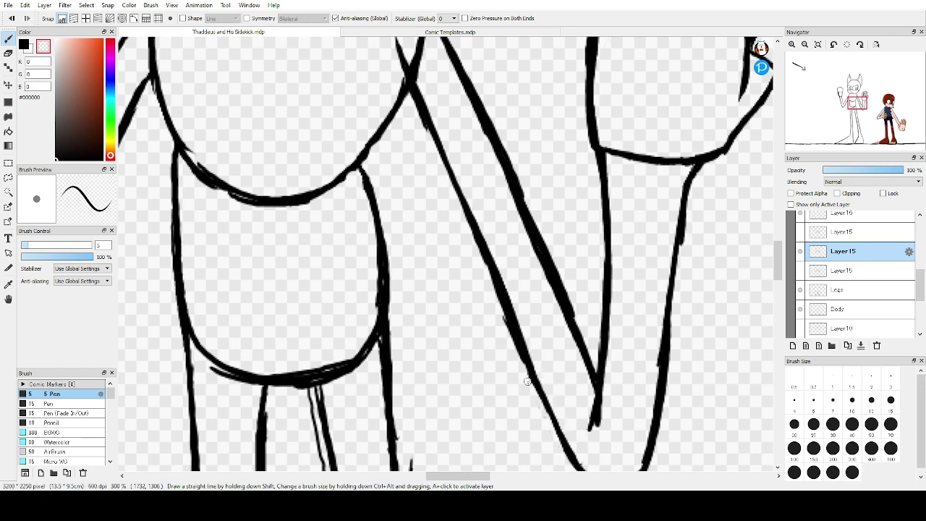
left_click_drag(524, 362, 490, 267)
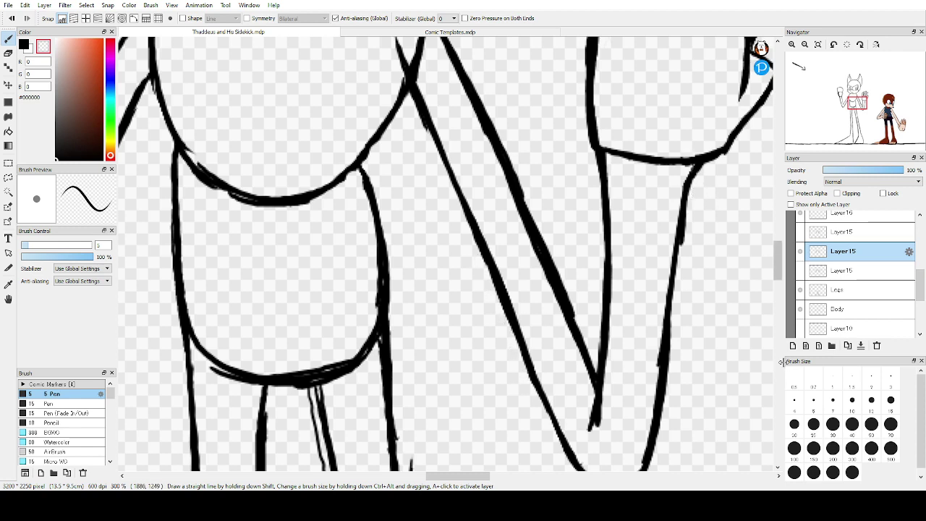
Thicken the upper line of the other, mitten-handed arm from the shoulder to mid upper arm with the size 5 Pen in black
scroll(449, 184, "down", 5)
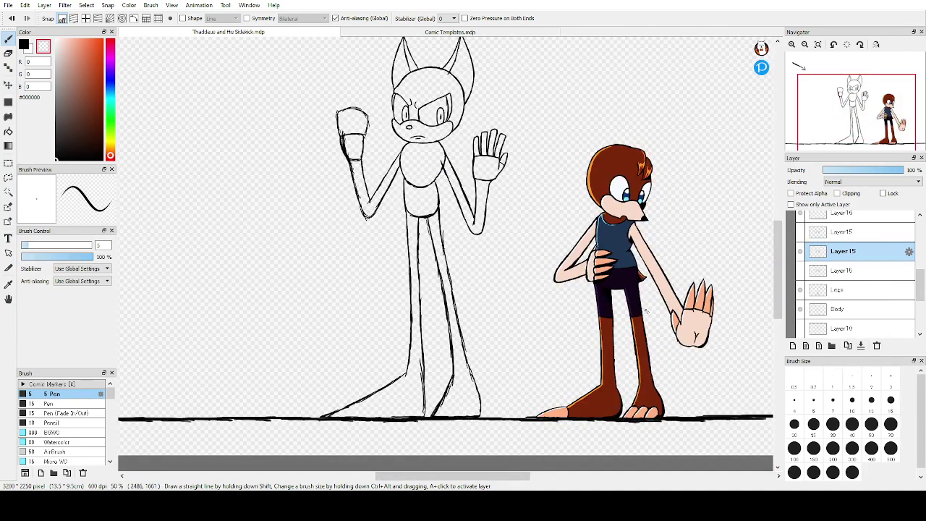
scroll(541, 181, "up", 6)
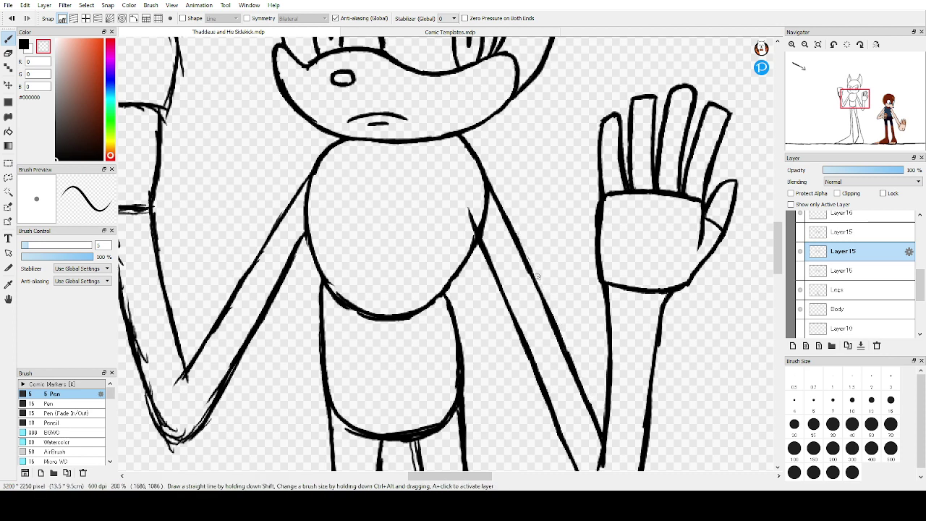
scroll(528, 240, "down", 4)
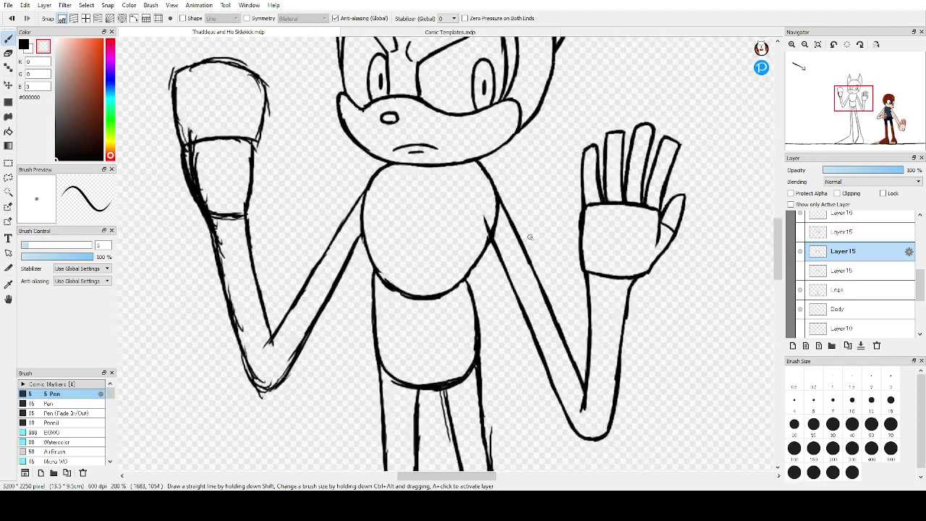
scroll(521, 242, "down", 2)
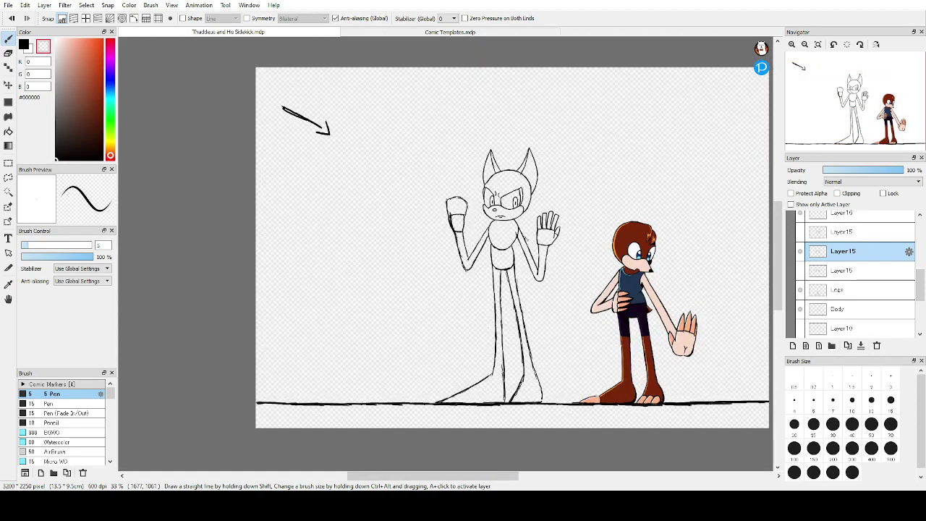
scroll(535, 247, "up", 2)
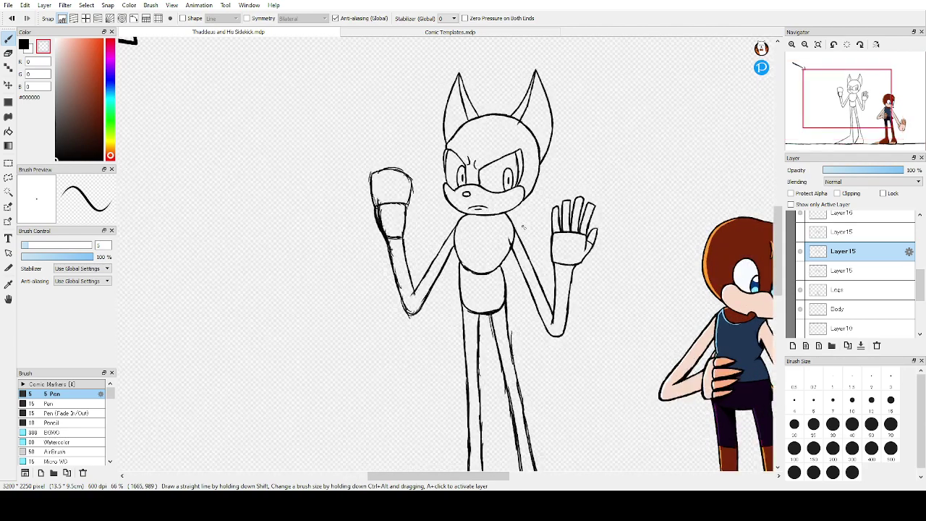
scroll(523, 228, "up", 1)
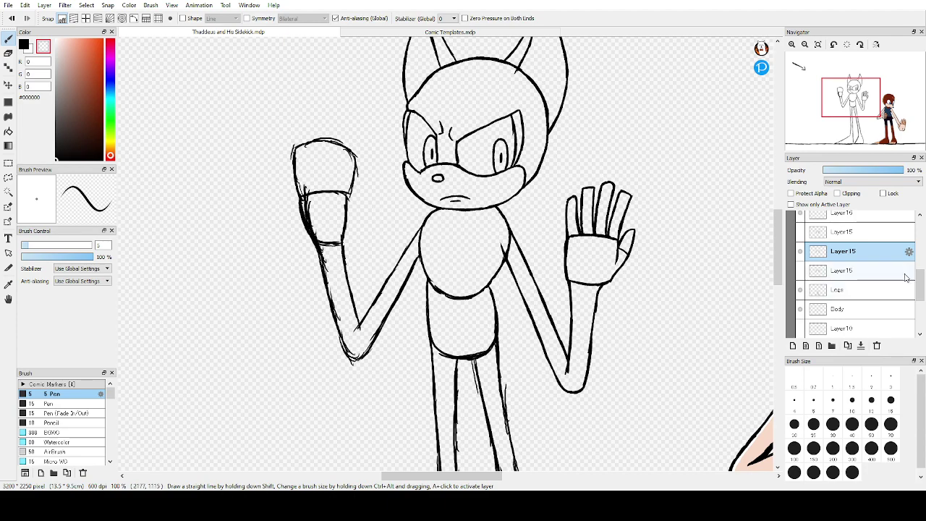
scroll(371, 286, "up", 2)
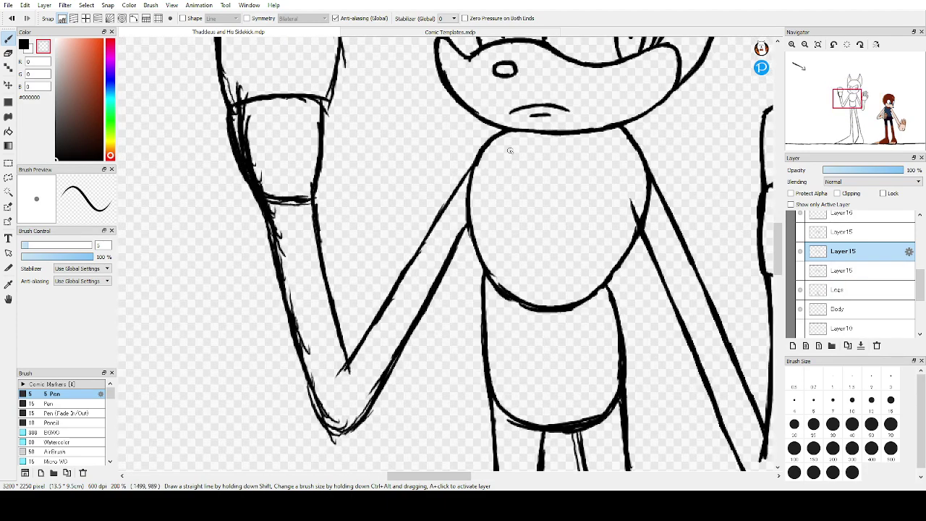
key("x")
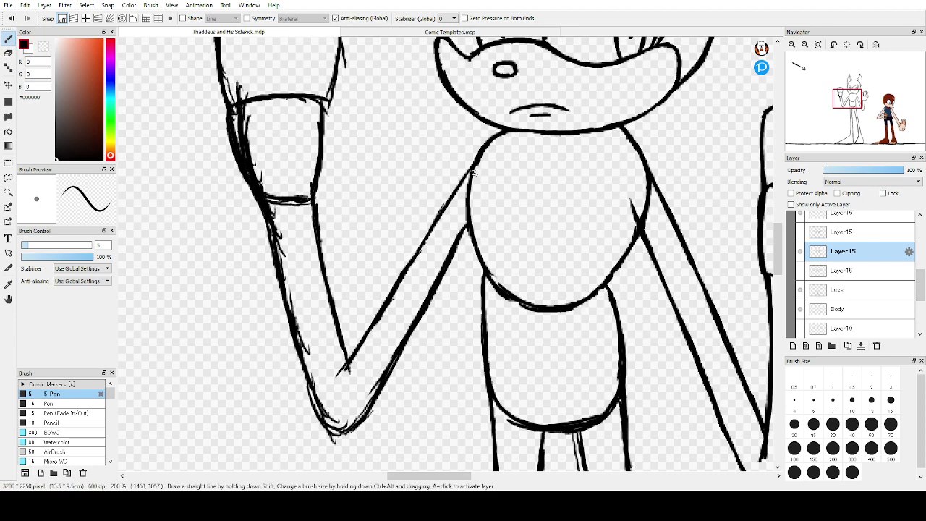
scroll(444, 217, "up", 1)
left_click_drag(458, 199, 437, 235)
key("ctrl+z")
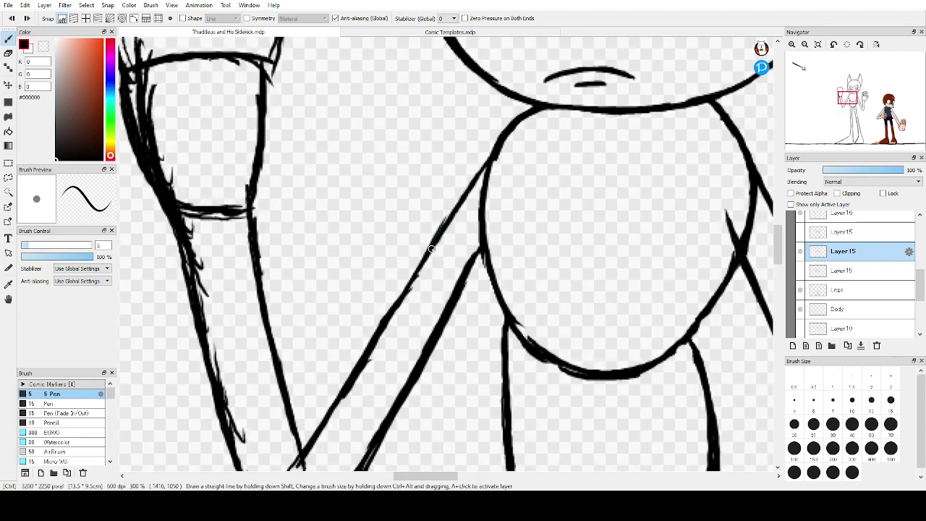
mouse_move(461, 195)
left_mouse_down()
mouse_move(438, 236)
mouse_move(494, 147)
mouse_move(462, 197)
mouse_move(492, 154)
left_mouse_up()
left_click_drag(436, 250, 387, 325)
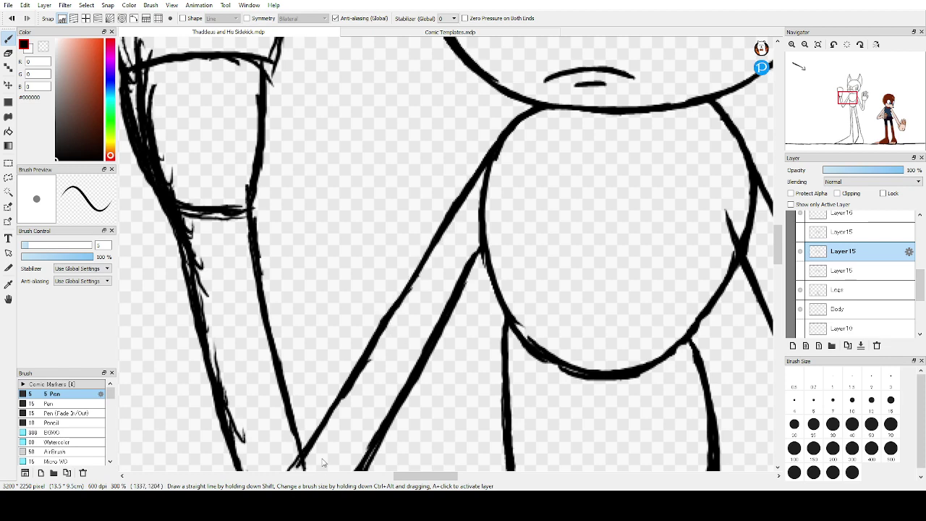
Even out the mitten-handed arm's upper line between the inner elbow and the shoulder with further black strokes
scroll(505, 198, "down", 3)
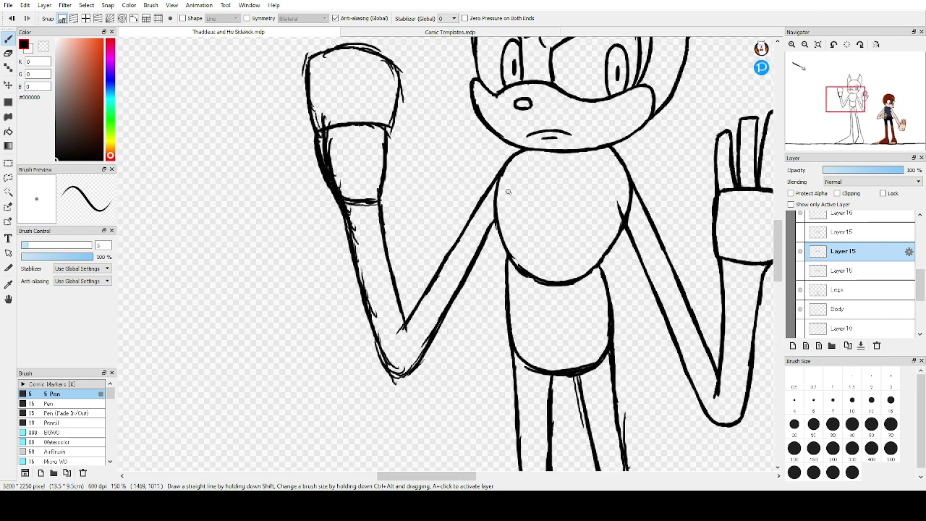
scroll(438, 295, "up", 2)
left_click_drag(414, 296, 376, 355)
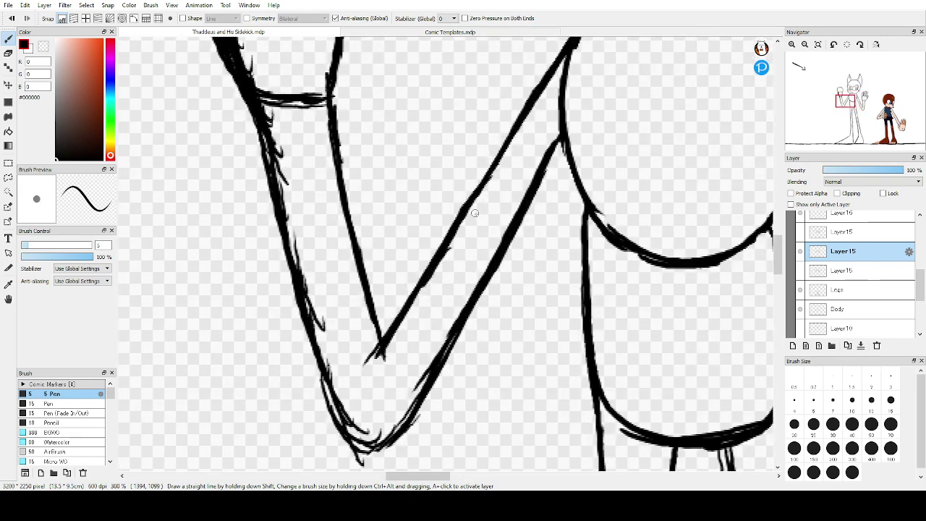
left_click_drag(474, 209, 531, 91)
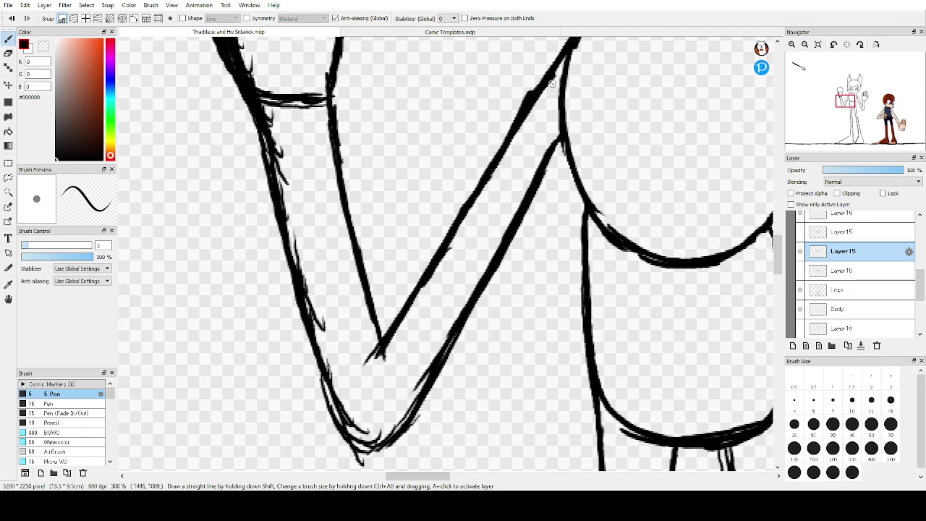
scroll(535, 123, "down", 3)
scroll(534, 177, "up", 2)
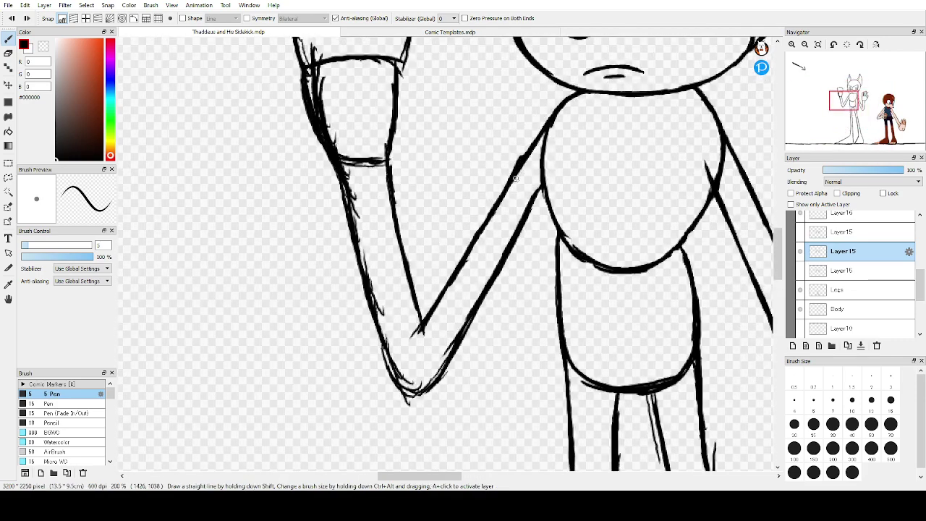
left_click_drag(511, 188, 549, 123)
Reinforce the mitten-handed arm's lower upper-arm line, rounded elbow and outer forearm edge with black strokes
left_click_drag(537, 198, 524, 225)
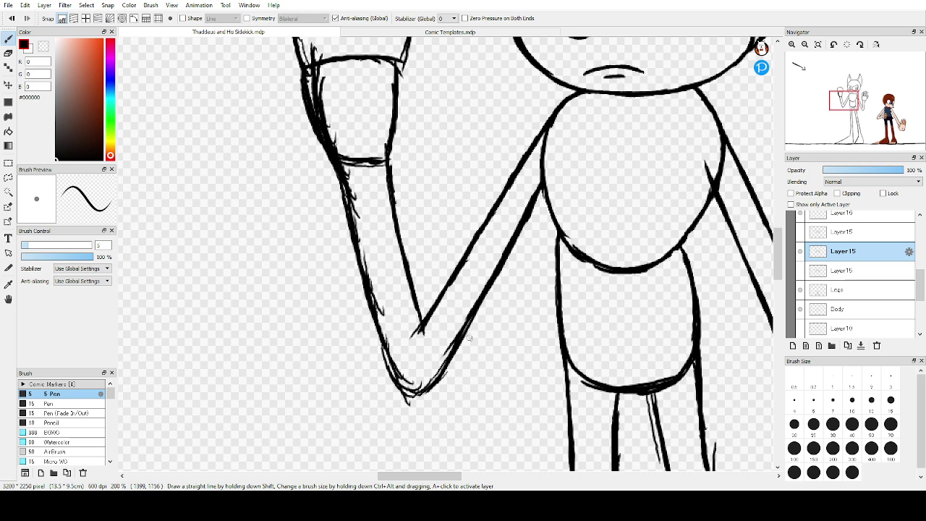
left_click_drag(477, 312, 434, 387)
left_click_drag(386, 354, 400, 378)
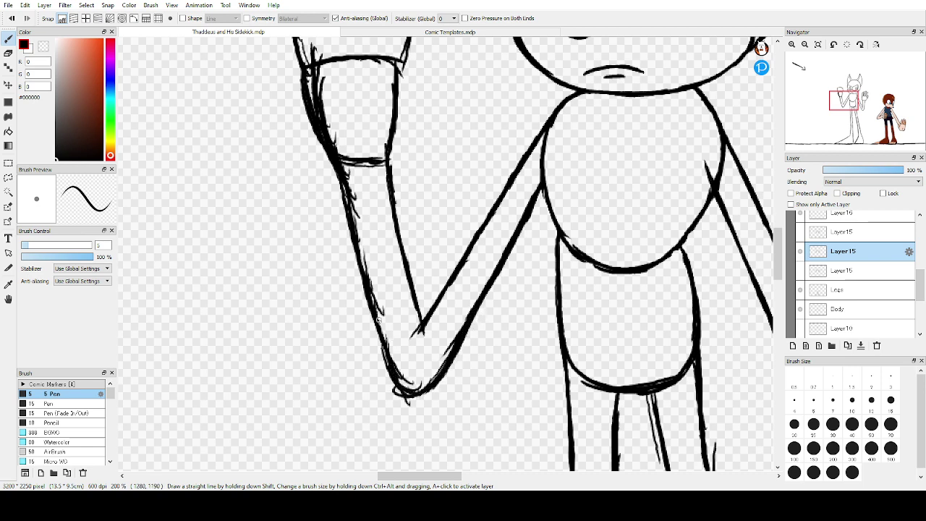
mouse_move(380, 321)
left_mouse_down()
mouse_move(396, 378)
mouse_move(392, 366)
left_mouse_up()
left_click_drag(367, 282, 352, 217)
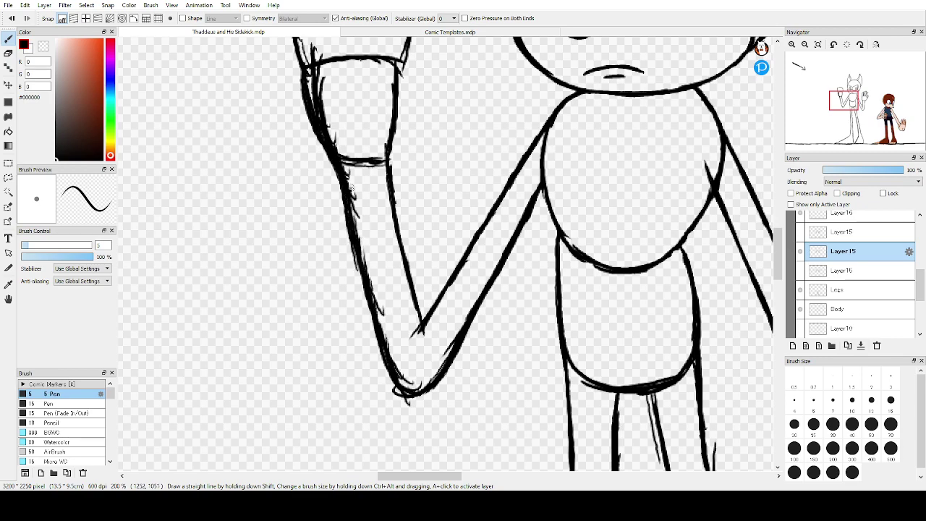
Erase the stray strokes inside the mitten-handed forearm and around its elbow with the size 15 Pen in transparent colour
scroll(349, 189, "down", 3)
scroll(339, 169, "up", 3)
left_click(44, 48)
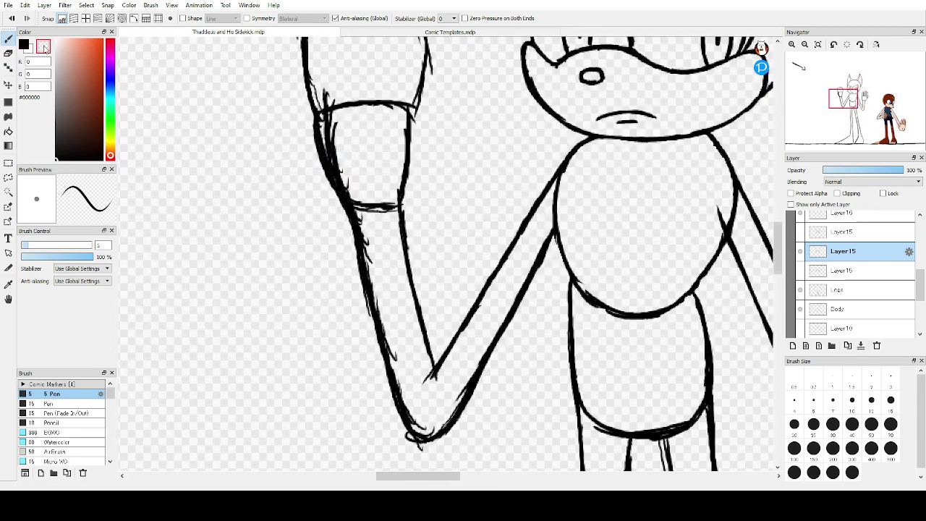
left_click(49, 403)
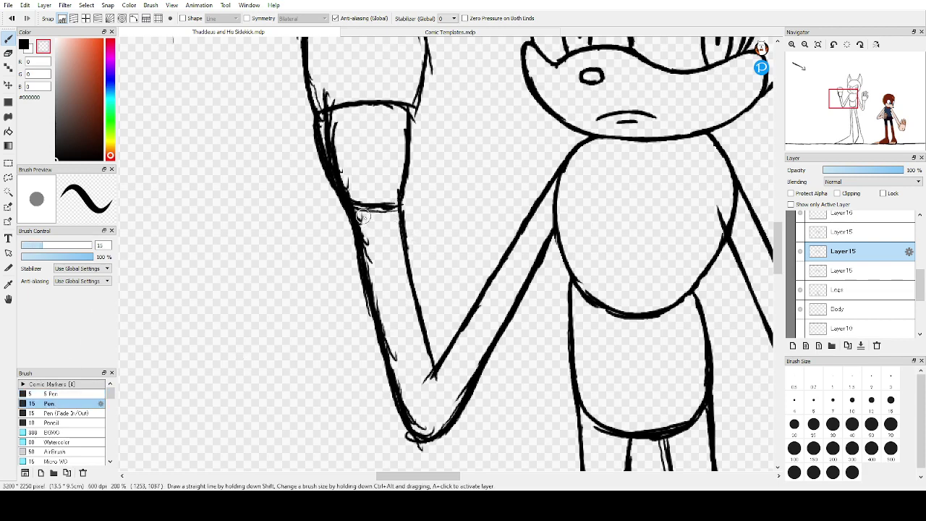
left_click_drag(357, 217, 401, 380)
left_click_drag(380, 293, 420, 390)
left_click_drag(399, 344, 422, 434)
key("ctrl+z")
left_click_drag(406, 382, 423, 430)
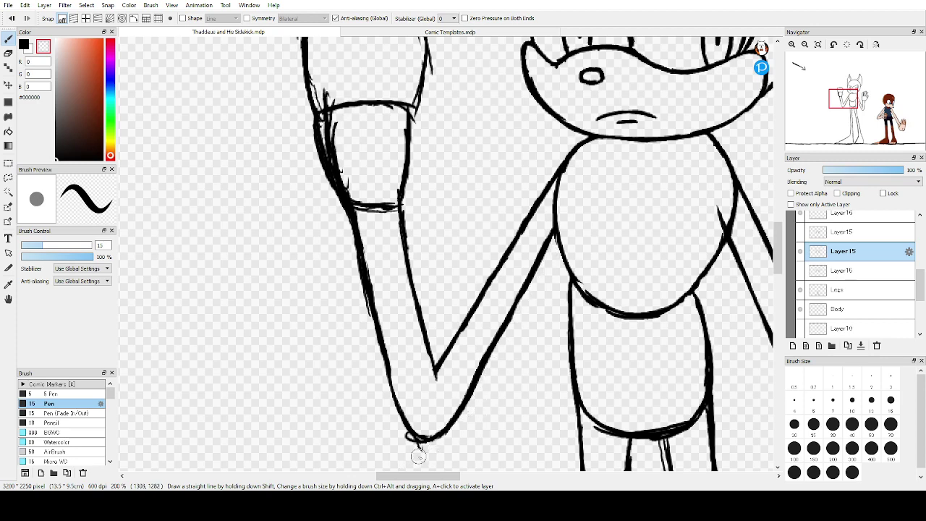
key("ctrl+z")
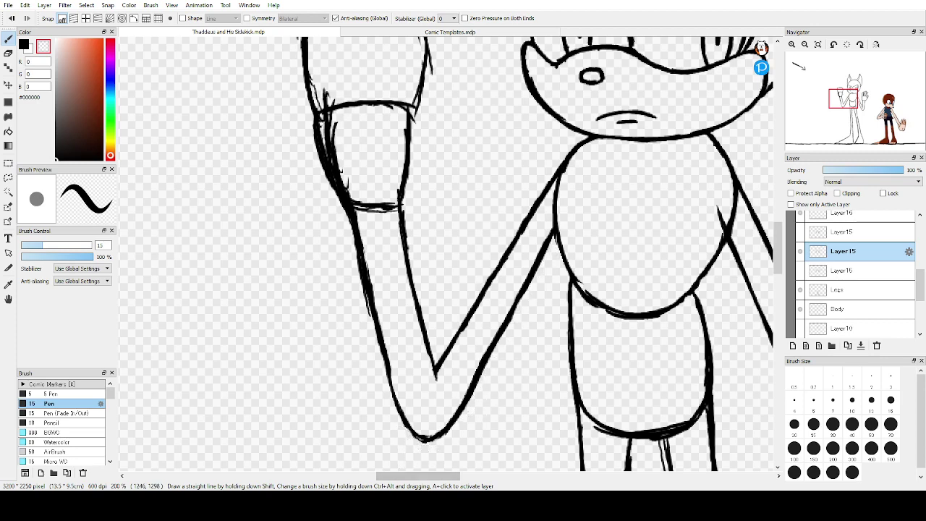